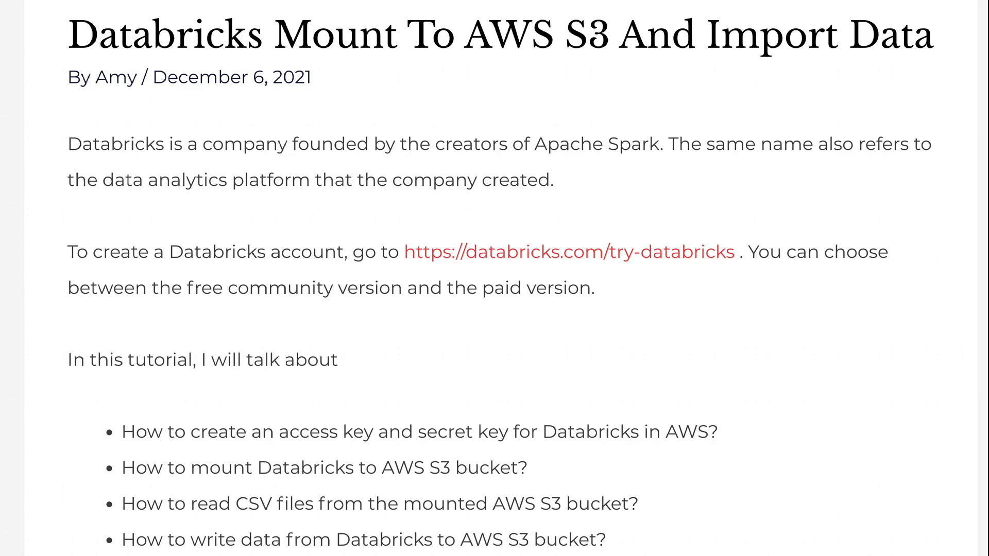
{"action": "scroll", "coordinate": [495, 278], "scroll_direction": "down", "scroll_amount": 5}
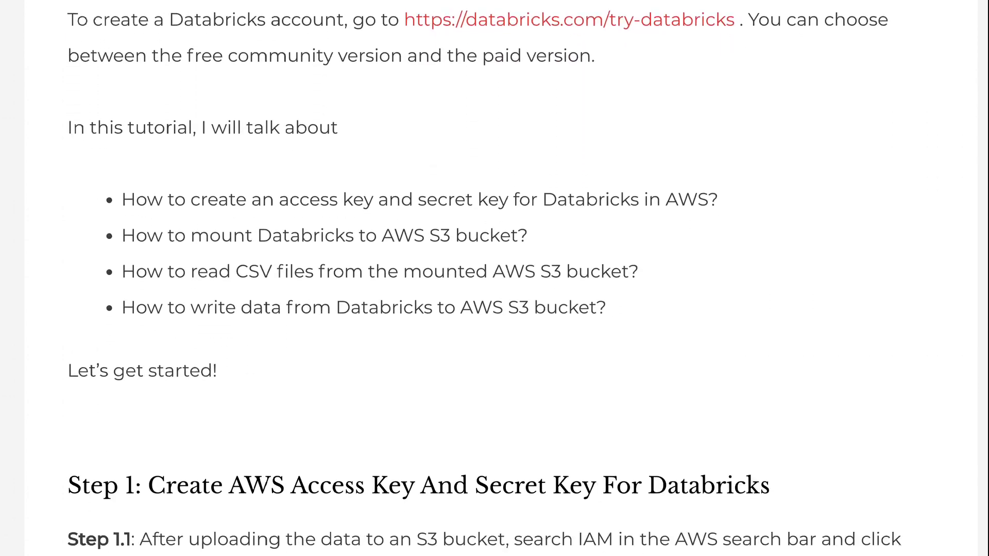
{"action": "scroll", "coordinate": [495, 278], "scroll_direction": "down", "scroll_amount": 1}
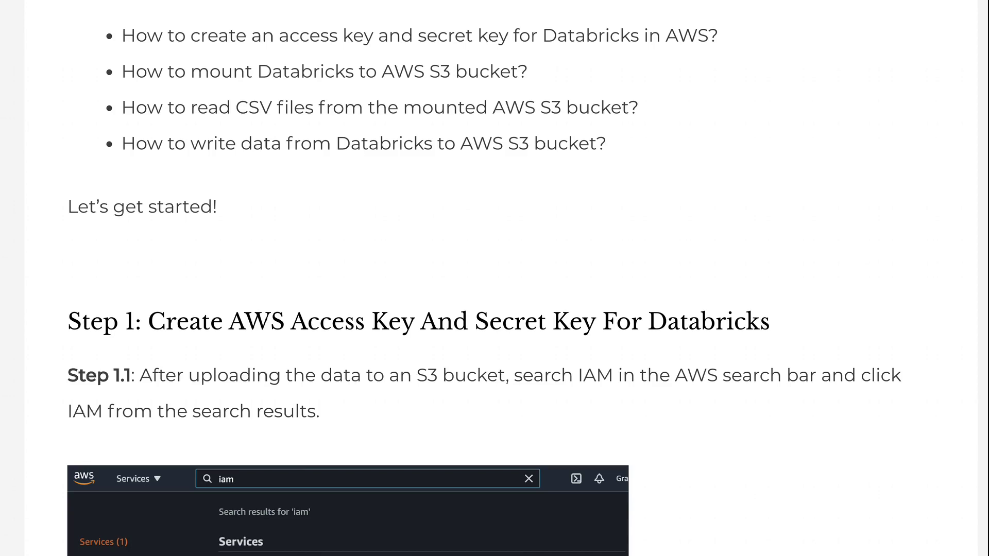
{"action": "scroll", "coordinate": [495, 278], "scroll_direction": "down", "scroll_amount": 1}
{"action": "scroll", "coordinate": [495, 278], "scroll_direction": "down", "scroll_amount": 3}
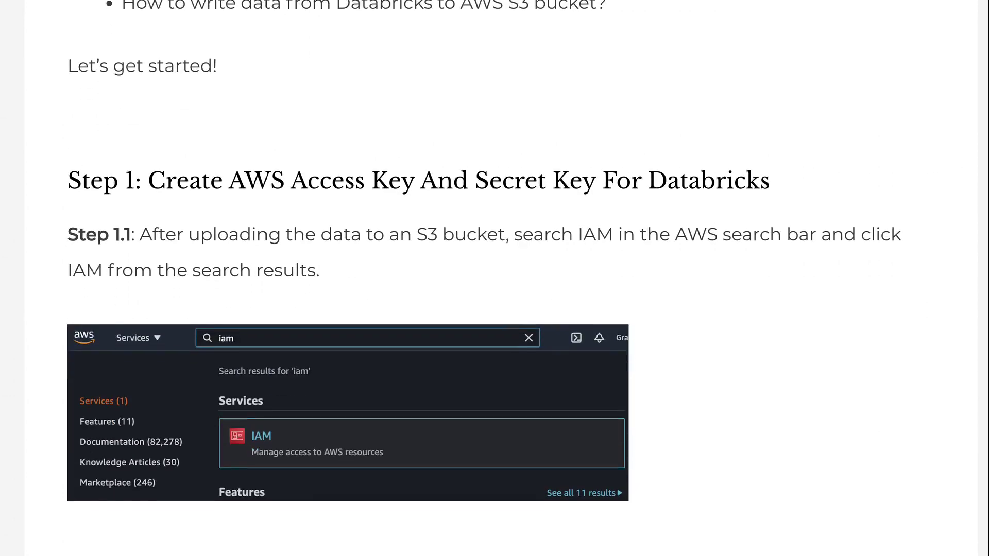
{"action": "scroll", "coordinate": [495, 278], "scroll_direction": "down", "scroll_amount": 2}
{"action": "scroll", "coordinate": [494, 278], "scroll_direction": "down", "scroll_amount": 2}
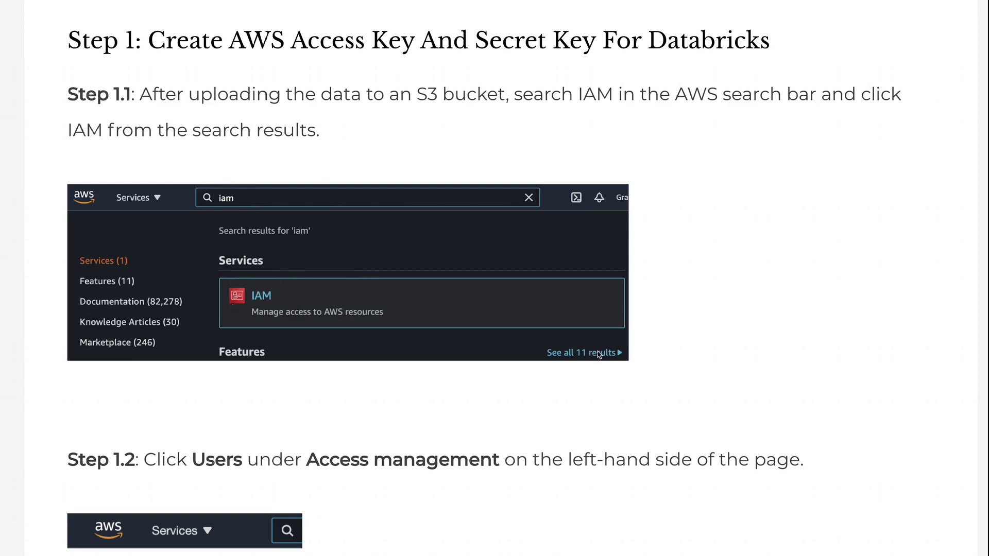
{"action": "scroll", "coordinate": [600, 354], "scroll_direction": "down", "scroll_amount": 1}
{"action": "scroll", "coordinate": [600, 355], "scroll_direction": "down", "scroll_amount": 1}
{"action": "scroll", "coordinate": [600, 354], "scroll_direction": "down", "scroll_amount": 2}
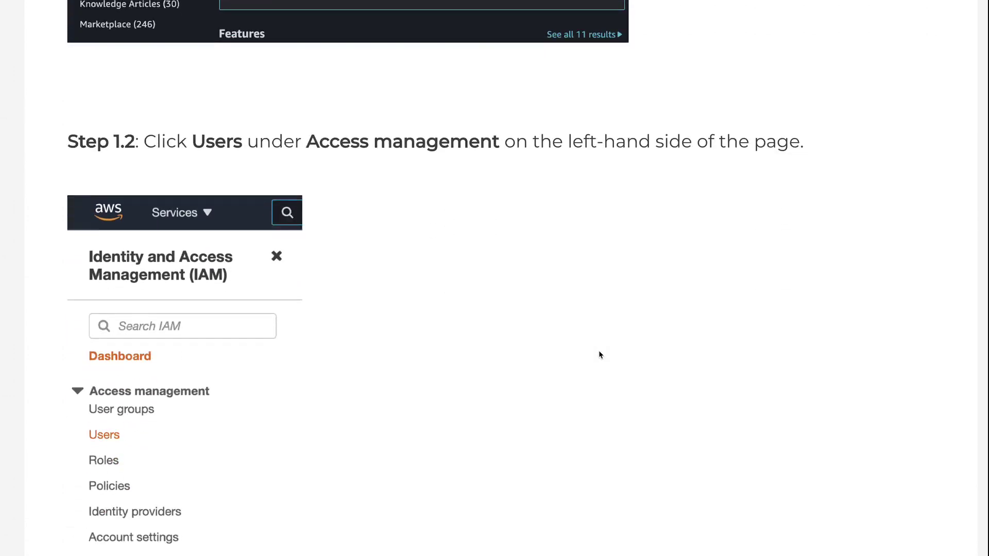
{"action": "scroll", "coordinate": [601, 354], "scroll_direction": "down", "scroll_amount": 1}
{"action": "scroll", "coordinate": [600, 355], "scroll_direction": "down", "scroll_amount": 1}
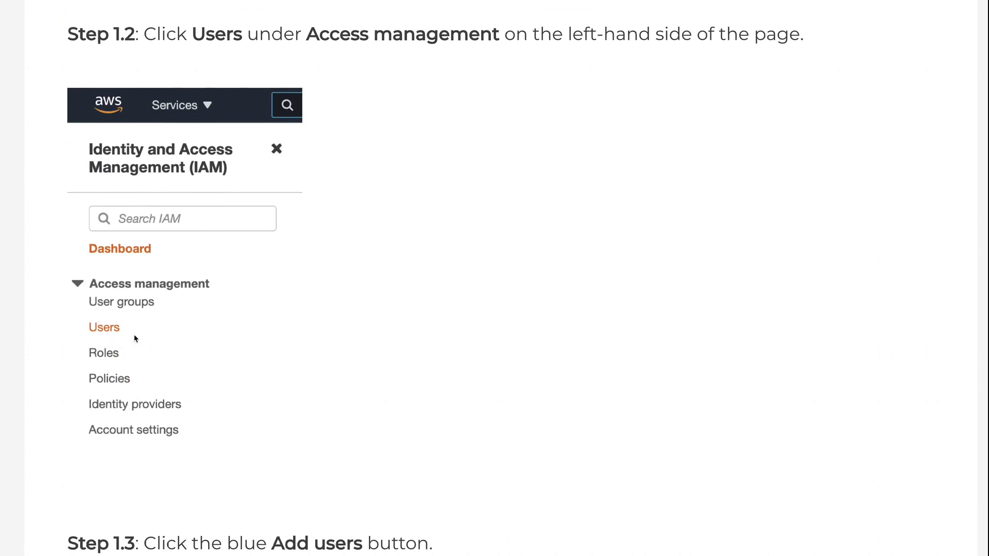
{"action": "scroll", "coordinate": [687, 362], "scroll_direction": "down", "scroll_amount": 1}
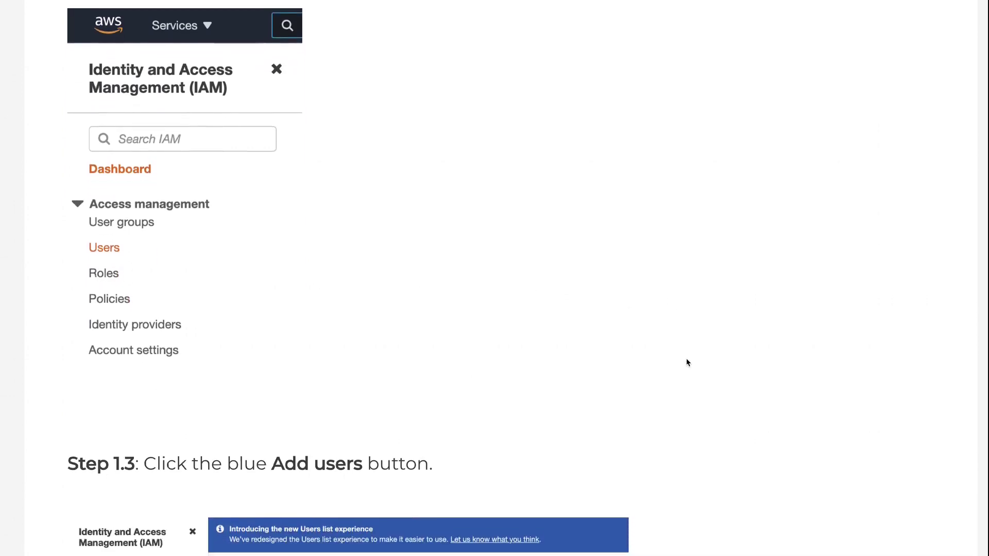
{"action": "scroll", "coordinate": [687, 362], "scroll_direction": "down", "scroll_amount": 2}
{"action": "scroll", "coordinate": [687, 362], "scroll_direction": "down", "scroll_amount": 3}
{"action": "scroll", "coordinate": [687, 363], "scroll_direction": "down", "scroll_amount": 1}
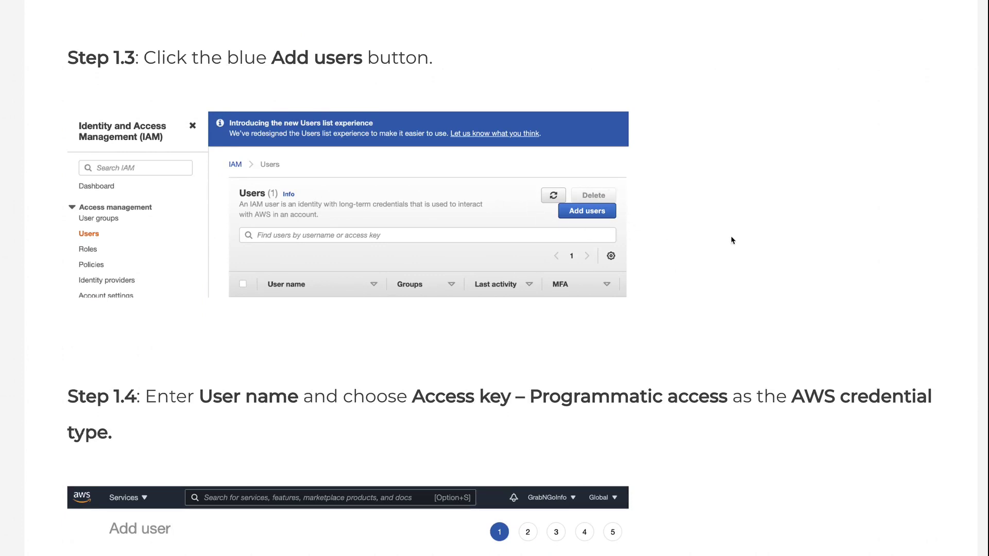
{"action": "scroll", "coordinate": [802, 251], "scroll_direction": "down", "scroll_amount": 3}
{"action": "scroll", "coordinate": [803, 252], "scroll_direction": "down", "scroll_amount": 1}
{"action": "scroll", "coordinate": [803, 251], "scroll_direction": "down", "scroll_amount": 1}
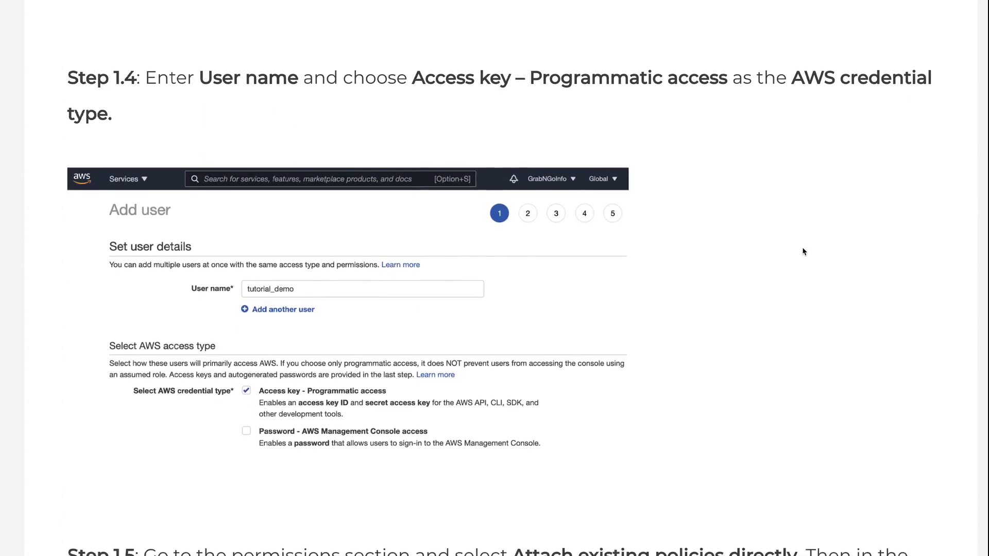
{"action": "scroll", "coordinate": [803, 251], "scroll_direction": "down", "scroll_amount": 1}
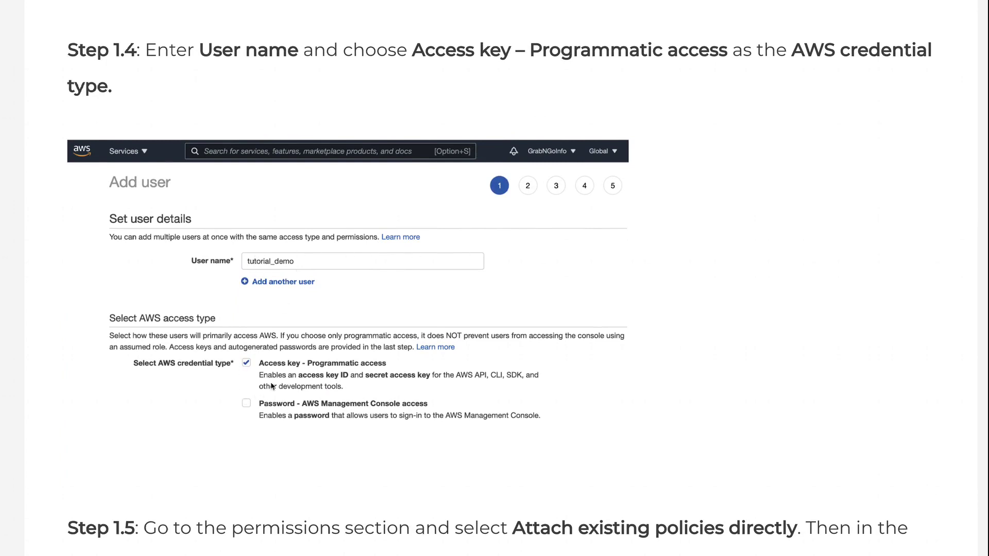
{"action": "scroll", "coordinate": [696, 374], "scroll_direction": "down", "scroll_amount": 1}
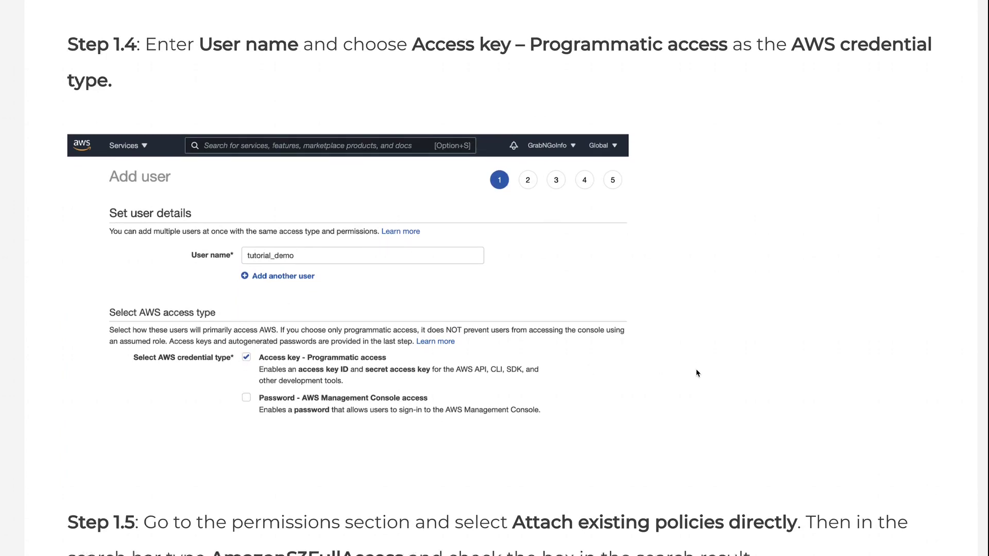
{"action": "scroll", "coordinate": [696, 374], "scroll_direction": "down", "scroll_amount": 5}
{"action": "scroll", "coordinate": [696, 373], "scroll_direction": "down", "scroll_amount": 2}
{"action": "scroll", "coordinate": [696, 373], "scroll_direction": "down", "scroll_amount": 2}
{"action": "scroll", "coordinate": [696, 374], "scroll_direction": "down", "scroll_amount": 1}
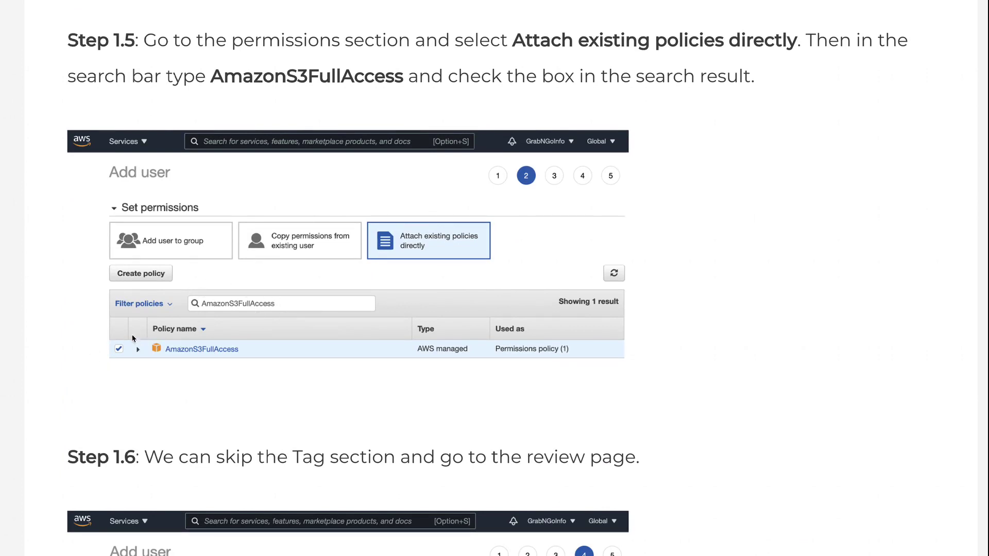
{"action": "scroll", "coordinate": [667, 384], "scroll_direction": "down", "scroll_amount": 5}
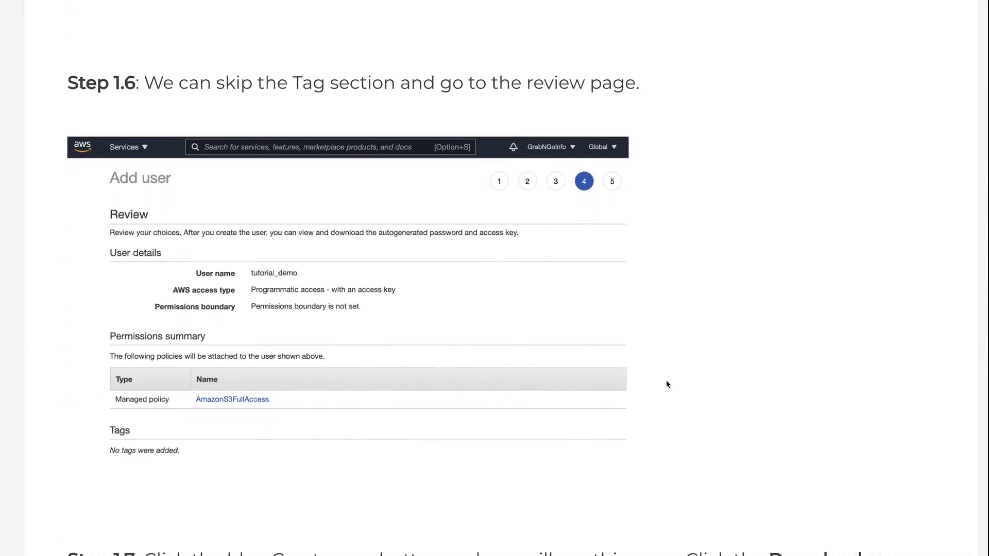
{"action": "scroll", "coordinate": [667, 384], "scroll_direction": "down", "scroll_amount": 5}
{"action": "scroll", "coordinate": [668, 384], "scroll_direction": "down", "scroll_amount": 3}
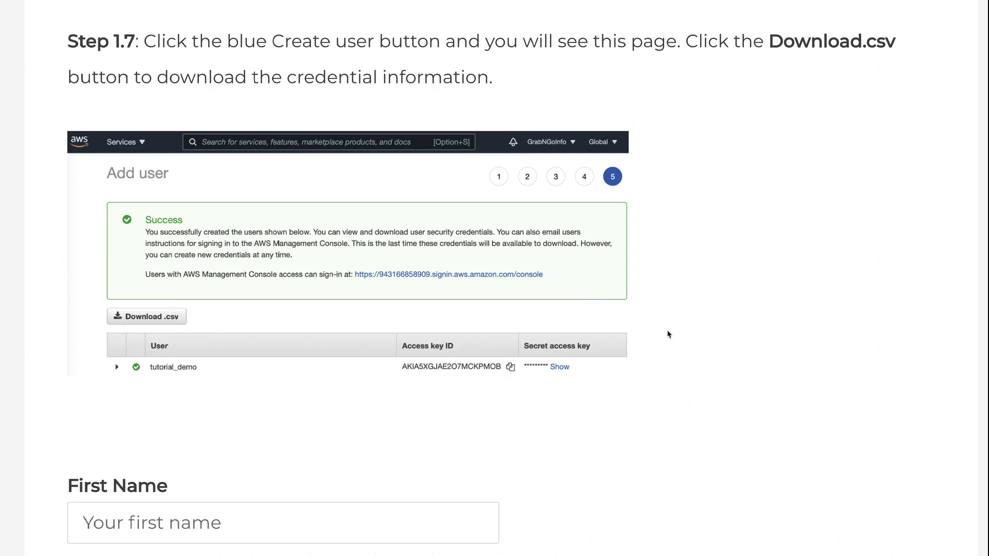
{"action": "scroll", "coordinate": [668, 334], "scroll_direction": "down", "scroll_amount": 1}
{"action": "scroll", "coordinate": [668, 334], "scroll_direction": "down", "scroll_amount": 1}
{"action": "scroll", "coordinate": [668, 334], "scroll_direction": "down", "scroll_amount": 3}
{"action": "scroll", "coordinate": [668, 333], "scroll_direction": "down", "scroll_amount": 3}
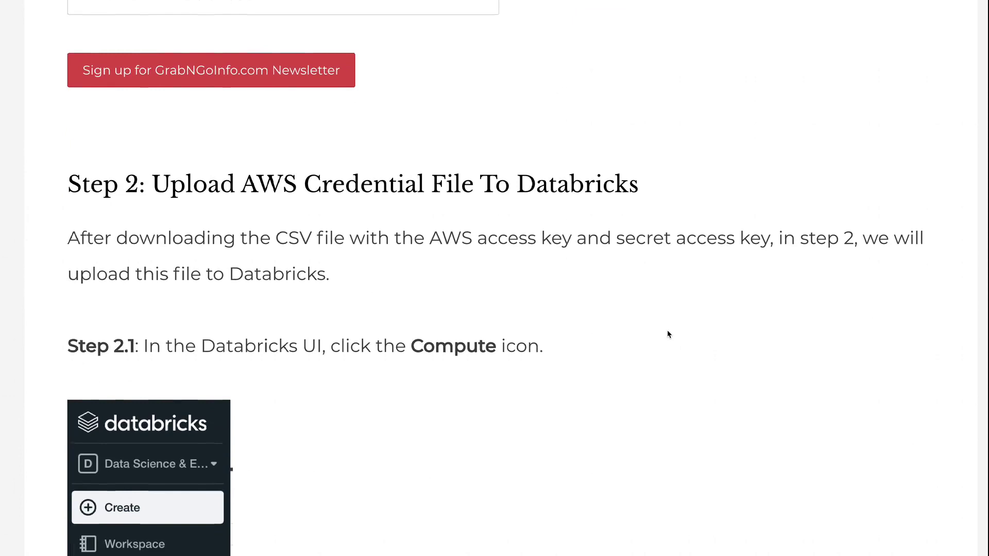
{"action": "scroll", "coordinate": [668, 334], "scroll_direction": "down", "scroll_amount": 1}
{"action": "scroll", "coordinate": [668, 334], "scroll_direction": "down", "scroll_amount": 1}
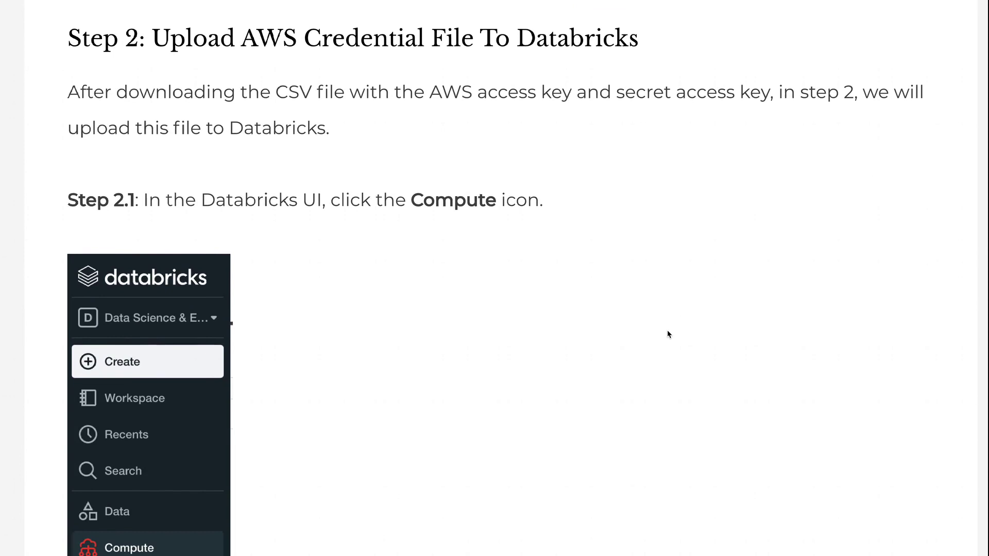
{"action": "scroll", "coordinate": [668, 334], "scroll_direction": "down", "scroll_amount": 2}
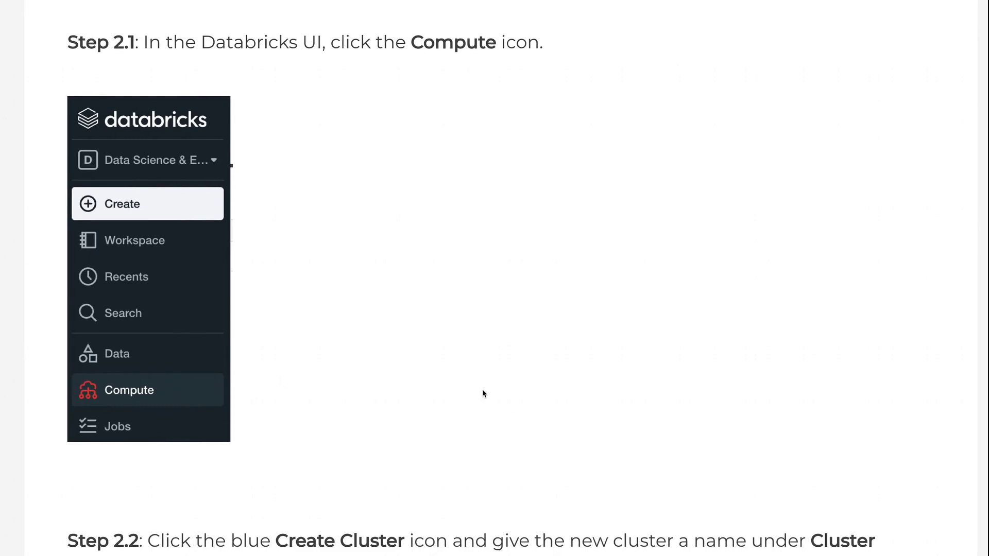
{"action": "scroll", "coordinate": [483, 394], "scroll_direction": "down", "scroll_amount": 3}
{"action": "scroll", "coordinate": [483, 395], "scroll_direction": "down", "scroll_amount": 2}
{"action": "scroll", "coordinate": [483, 394], "scroll_direction": "down", "scroll_amount": 2}
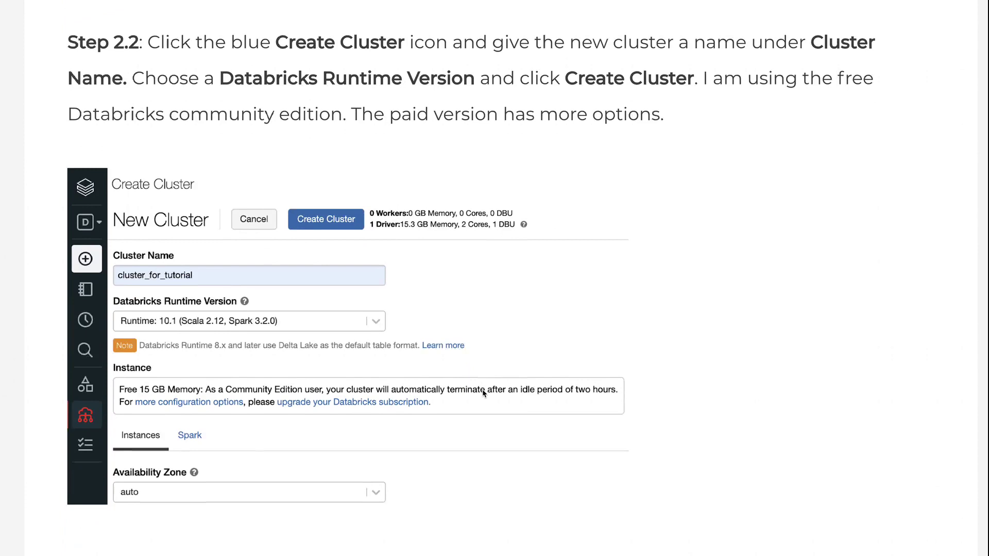
{"action": "scroll", "coordinate": [483, 395], "scroll_direction": "down", "scroll_amount": 1}
{"action": "scroll", "coordinate": [483, 395], "scroll_direction": "down", "scroll_amount": 1}
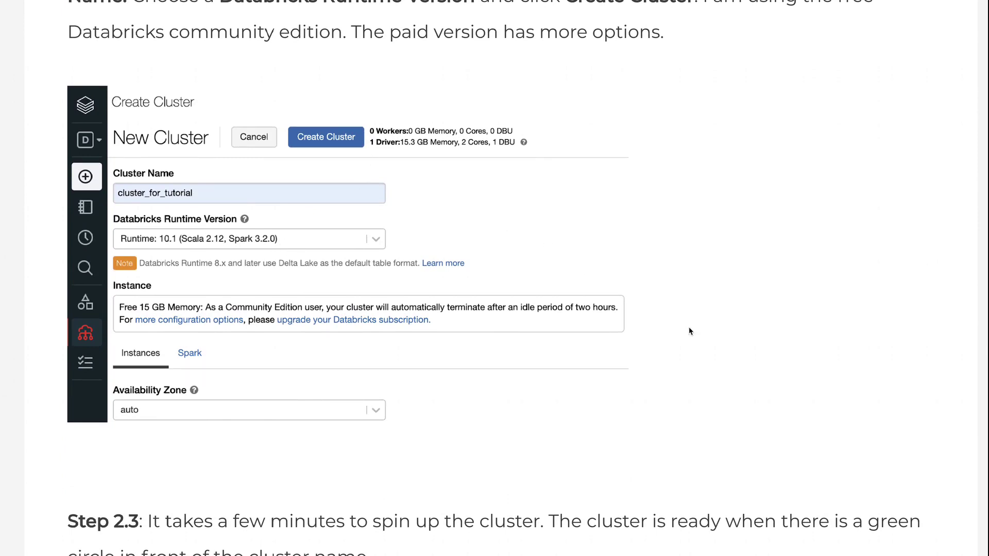
{"action": "scroll", "coordinate": [690, 331], "scroll_direction": "down", "scroll_amount": 1}
{"action": "scroll", "coordinate": [690, 332], "scroll_direction": "down", "scroll_amount": 1}
{"action": "scroll", "coordinate": [690, 332], "scroll_direction": "down", "scroll_amount": 1}
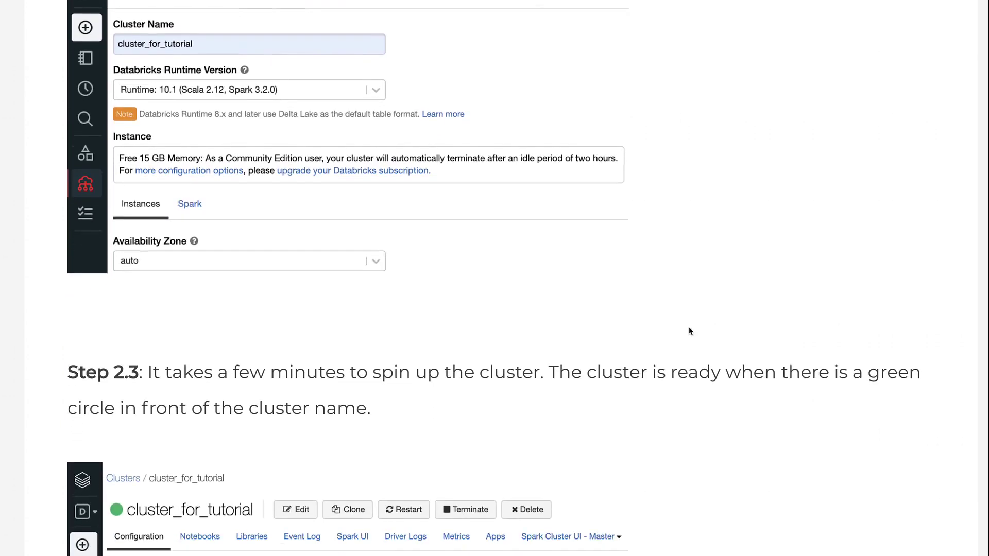
{"action": "scroll", "coordinate": [690, 331], "scroll_direction": "down", "scroll_amount": 2}
{"action": "scroll", "coordinate": [690, 332], "scroll_direction": "down", "scroll_amount": 1}
{"action": "scroll", "coordinate": [690, 331], "scroll_direction": "down", "scroll_amount": 2}
{"action": "scroll", "coordinate": [690, 331], "scroll_direction": "down", "scroll_amount": 1}
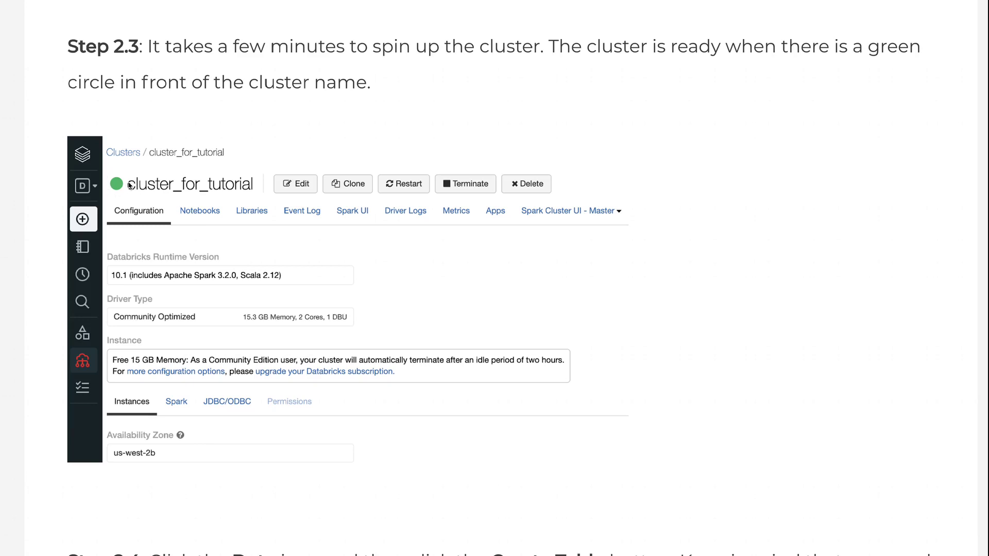
{"action": "scroll", "coordinate": [729, 363], "scroll_direction": "down", "scroll_amount": 3}
{"action": "scroll", "coordinate": [728, 364], "scroll_direction": "down", "scroll_amount": 4}
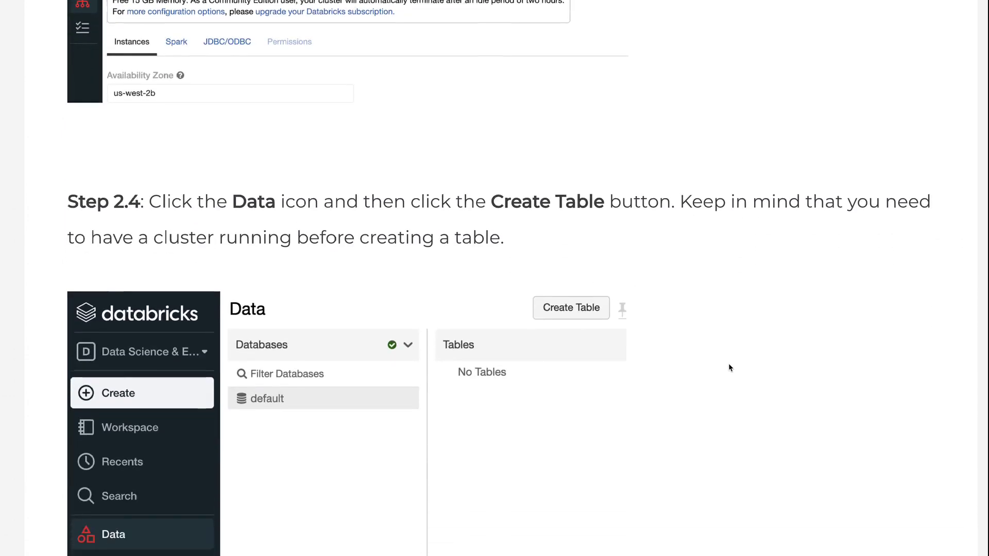
{"action": "scroll", "coordinate": [729, 364], "scroll_direction": "down", "scroll_amount": 3}
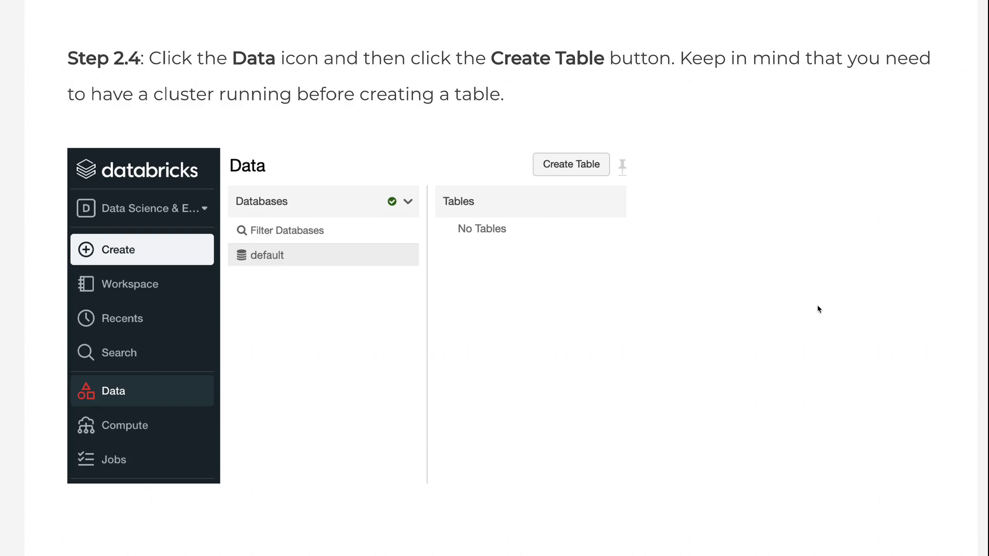
{"action": "scroll", "coordinate": [817, 309], "scroll_direction": "down", "scroll_amount": 6}
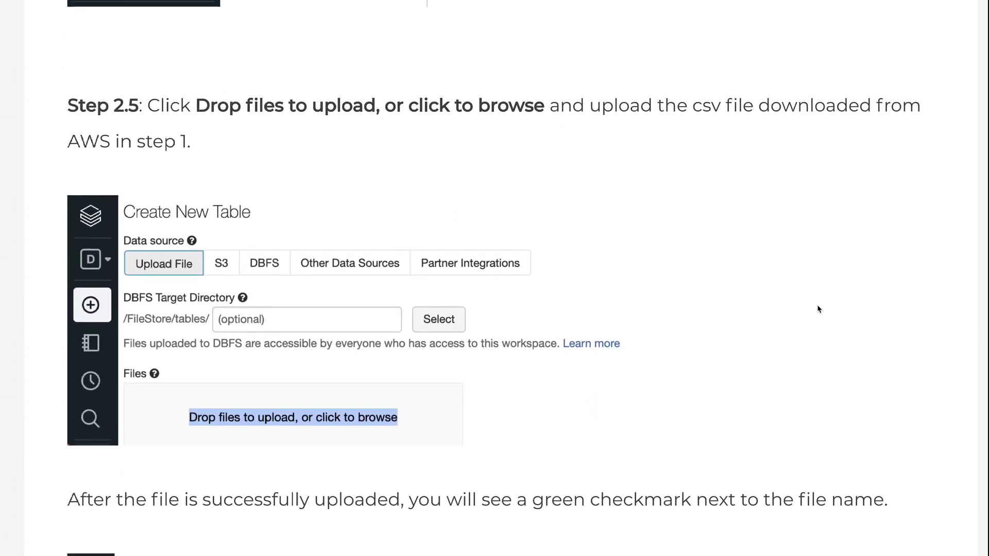
{"action": "scroll", "coordinate": [818, 309], "scroll_direction": "down", "scroll_amount": 1}
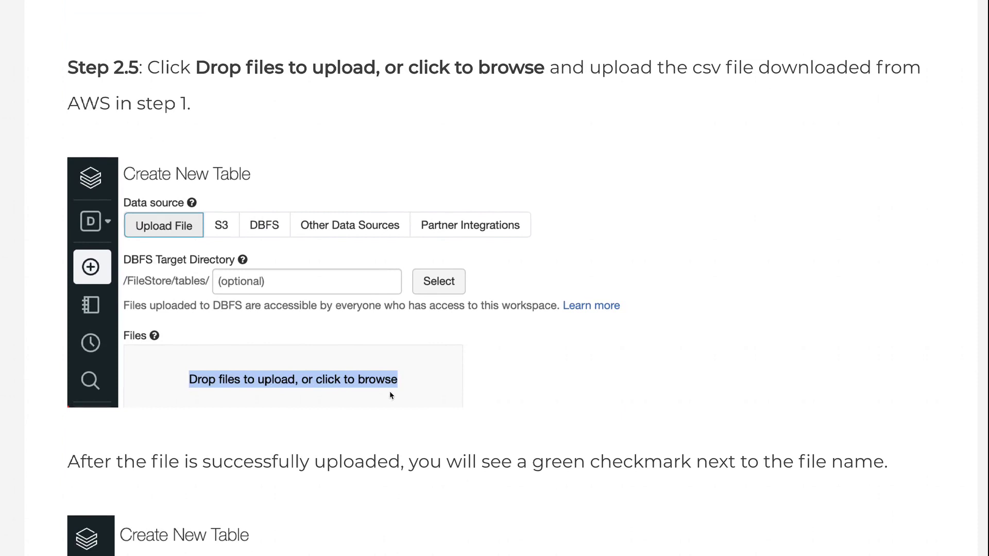
{"action": "scroll", "coordinate": [709, 405], "scroll_direction": "down", "scroll_amount": 1}
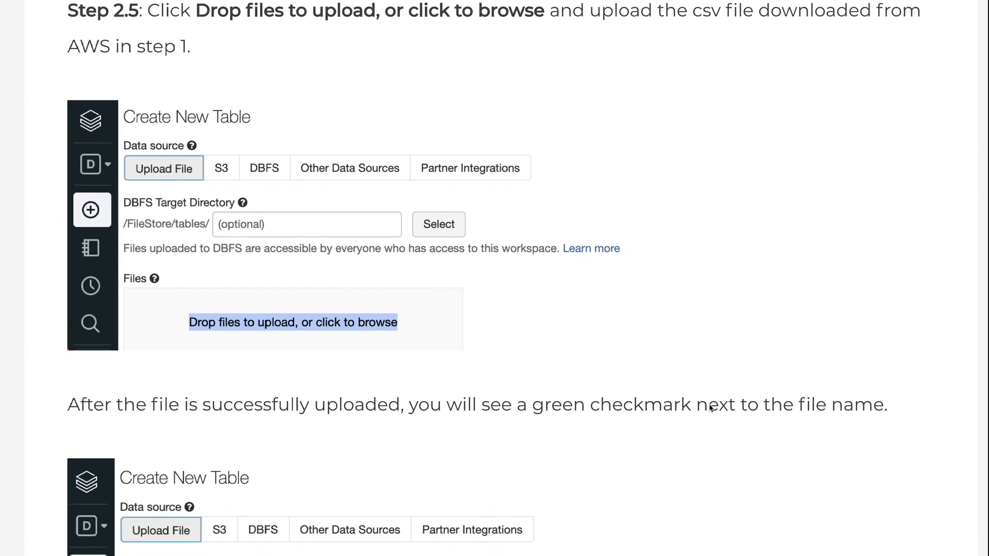
{"action": "scroll", "coordinate": [709, 407], "scroll_direction": "down", "scroll_amount": 1}
{"action": "scroll", "coordinate": [709, 408], "scroll_direction": "down", "scroll_amount": 1}
{"action": "scroll", "coordinate": [709, 407], "scroll_direction": "down", "scroll_amount": 1}
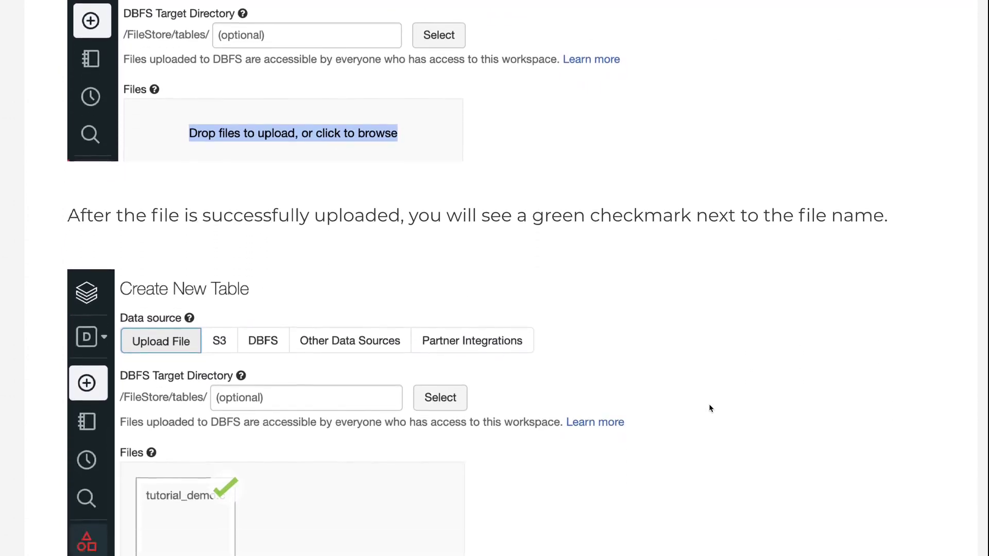
{"action": "scroll", "coordinate": [710, 408], "scroll_direction": "down", "scroll_amount": 1}
{"action": "scroll", "coordinate": [710, 408], "scroll_direction": "down", "scroll_amount": 1}
{"action": "scroll", "coordinate": [710, 409], "scroll_direction": "down", "scroll_amount": 1}
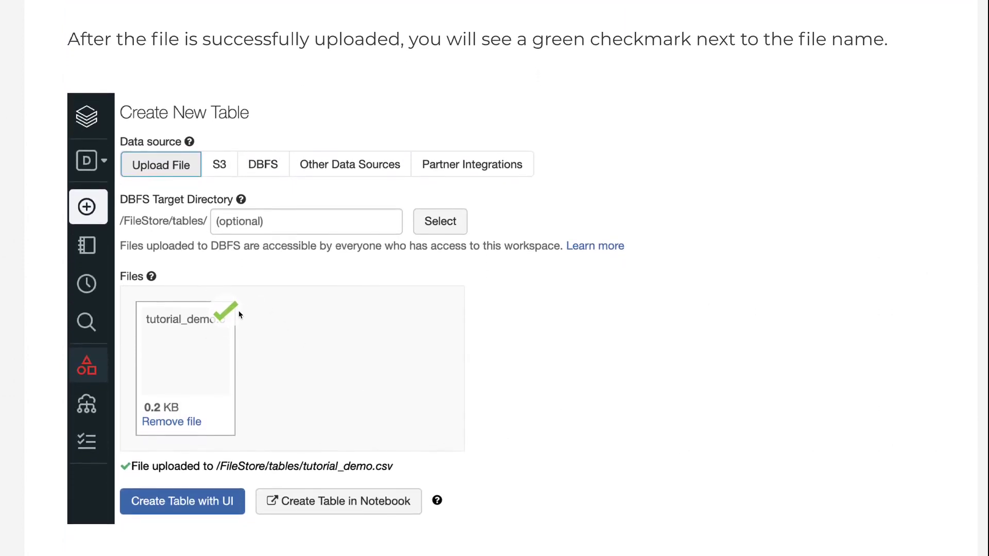
{"action": "scroll", "coordinate": [712, 406], "scroll_direction": "down", "scroll_amount": 1}
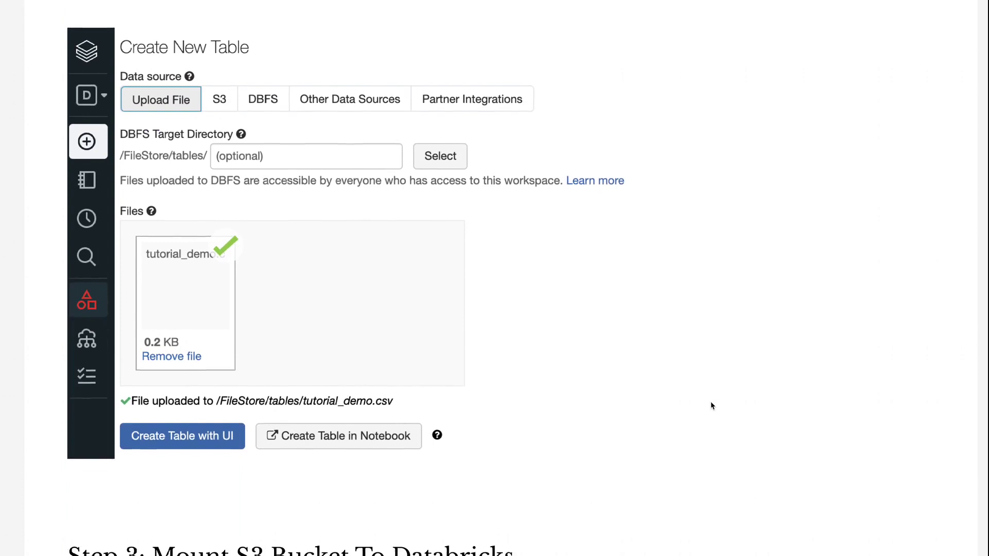
{"action": "scroll", "coordinate": [712, 406], "scroll_direction": "down", "scroll_amount": 1}
{"action": "scroll", "coordinate": [712, 406], "scroll_direction": "down", "scroll_amount": 1}
{"action": "scroll", "coordinate": [712, 405], "scroll_direction": "down", "scroll_amount": 2}
{"action": "scroll", "coordinate": [711, 406], "scroll_direction": "down", "scroll_amount": 2}
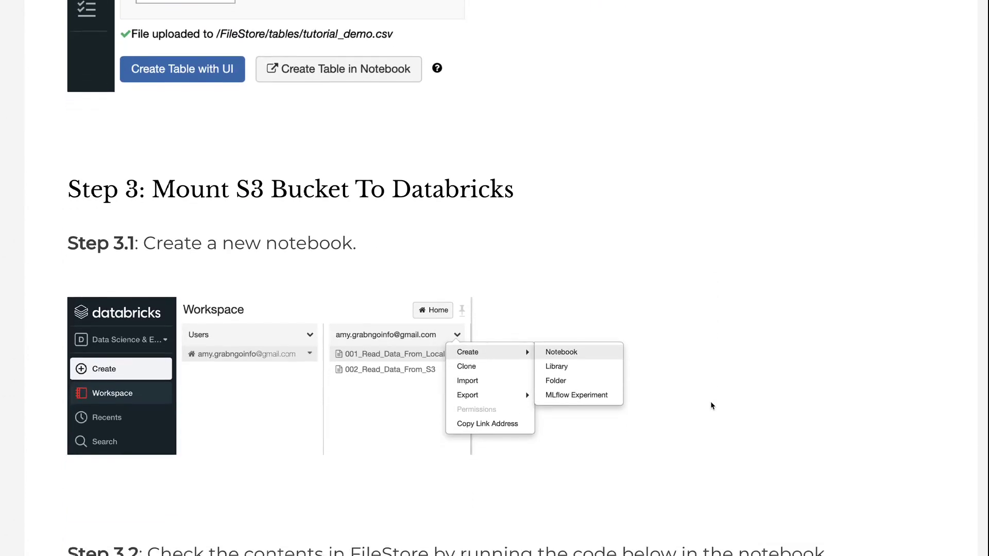
{"action": "scroll", "coordinate": [711, 406], "scroll_direction": "down", "scroll_amount": 2}
{"action": "scroll", "coordinate": [711, 406], "scroll_direction": "down", "scroll_amount": 1}
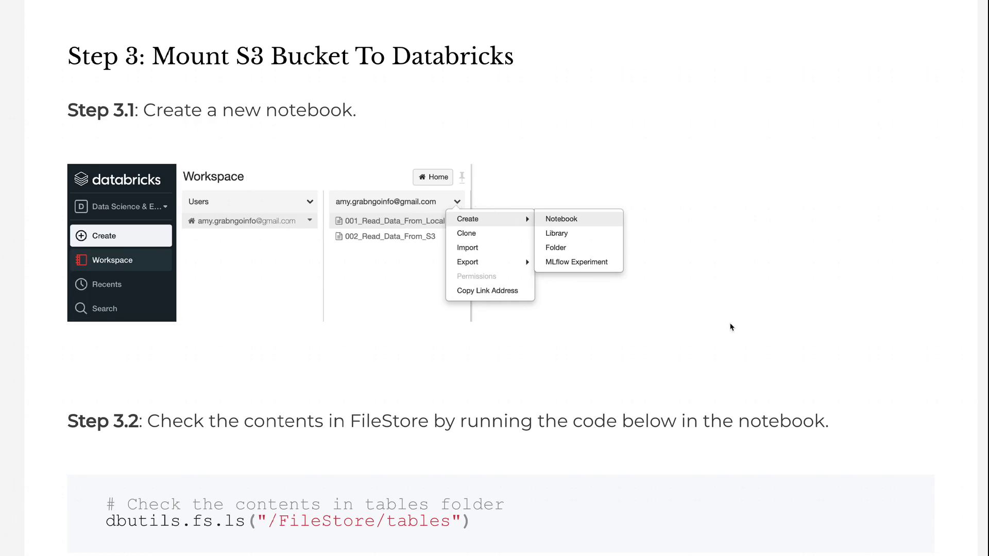
{"action": "scroll", "coordinate": [853, 346], "scroll_direction": "down", "scroll_amount": 2}
{"action": "scroll", "coordinate": [853, 345], "scroll_direction": "down", "scroll_amount": 2}
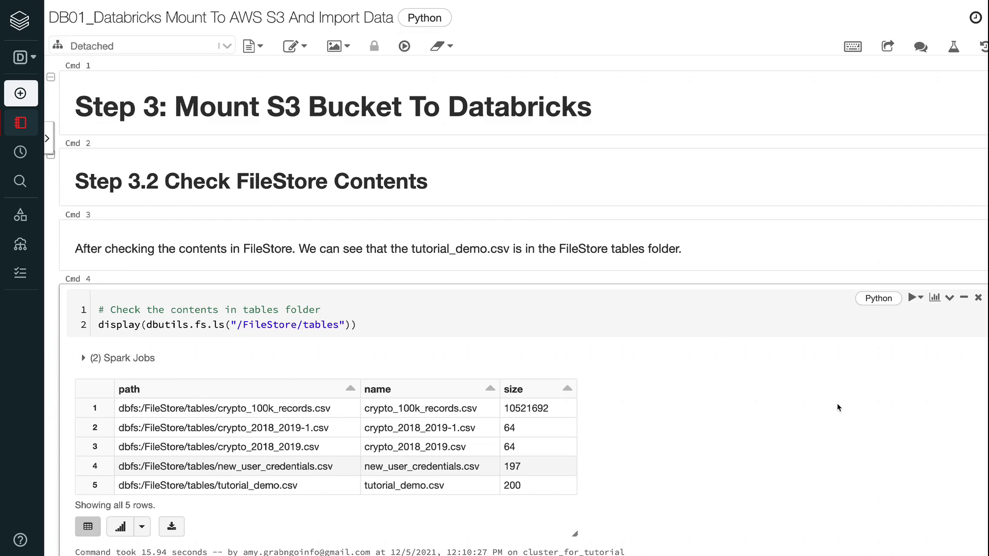
{"action": "mouse_move", "coordinate": [741, 484]}
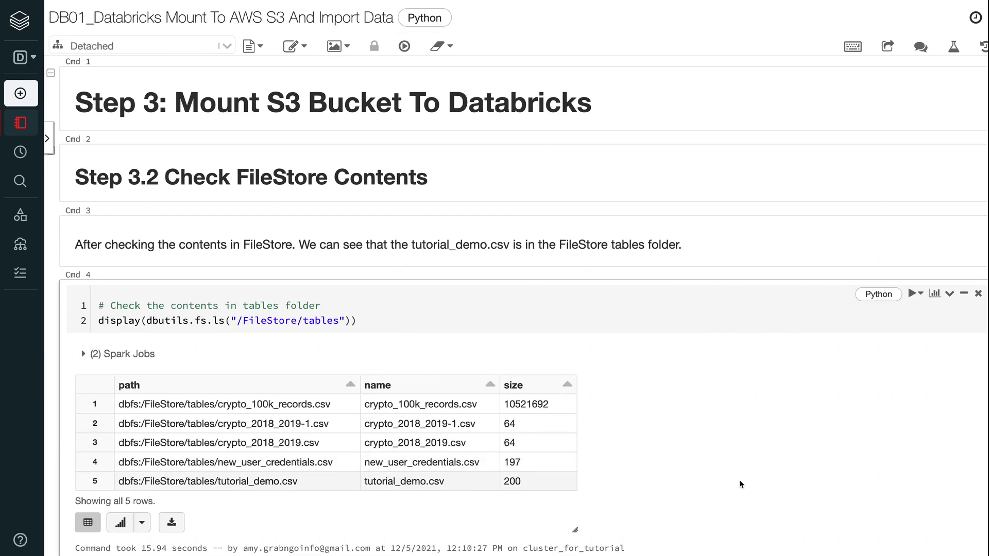
{"action": "scroll", "coordinate": [740, 485], "scroll_direction": "down", "scroll_amount": 2}
{"action": "scroll", "coordinate": [740, 485], "scroll_direction": "down", "scroll_amount": 3}
{"action": "scroll", "coordinate": [740, 485], "scroll_direction": "down", "scroll_amount": 2}
{"action": "scroll", "coordinate": [741, 484], "scroll_direction": "down", "scroll_amount": 3}
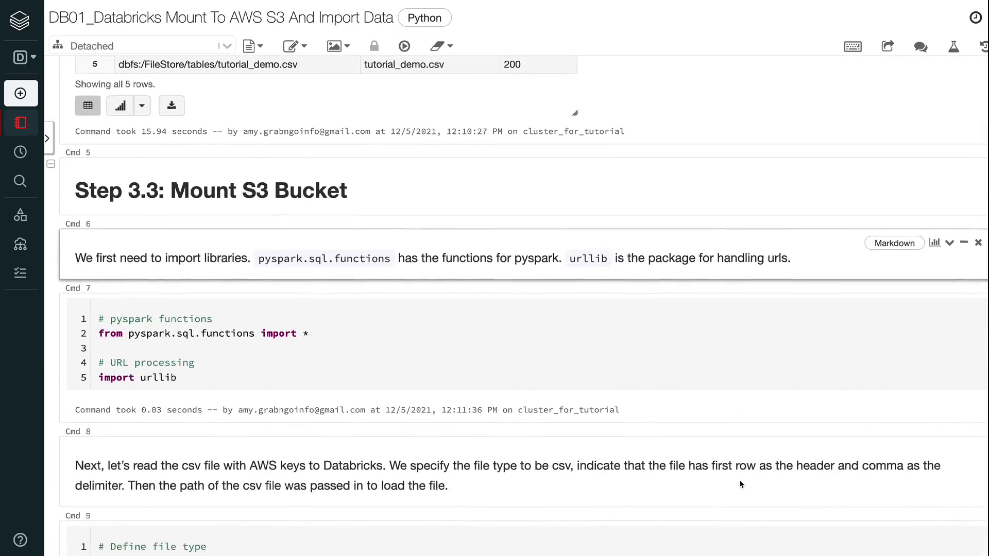
{"action": "scroll", "coordinate": [740, 484], "scroll_direction": "down", "scroll_amount": 2}
{"action": "scroll", "coordinate": [740, 485], "scroll_direction": "down", "scroll_amount": 1}
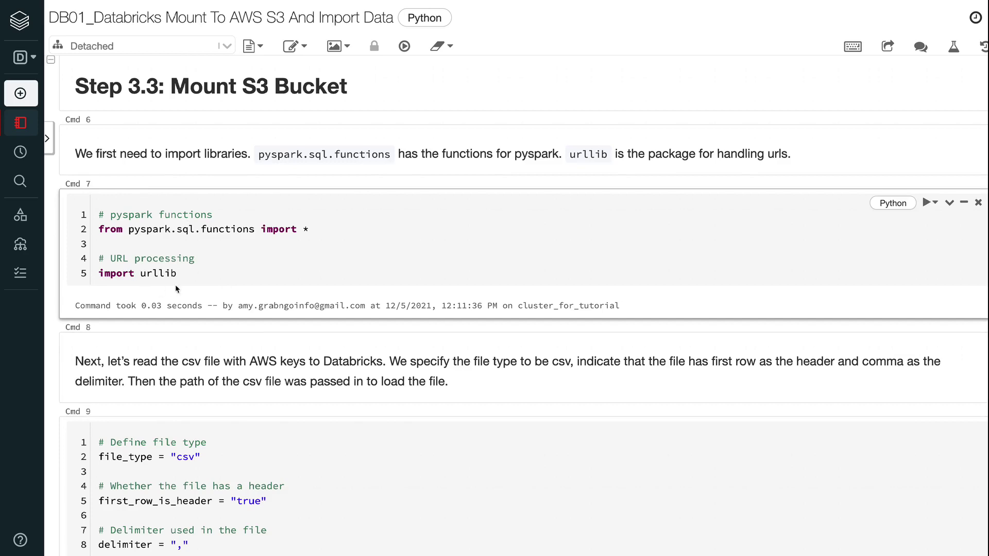
{"action": "mouse_move", "coordinate": [699, 416]}
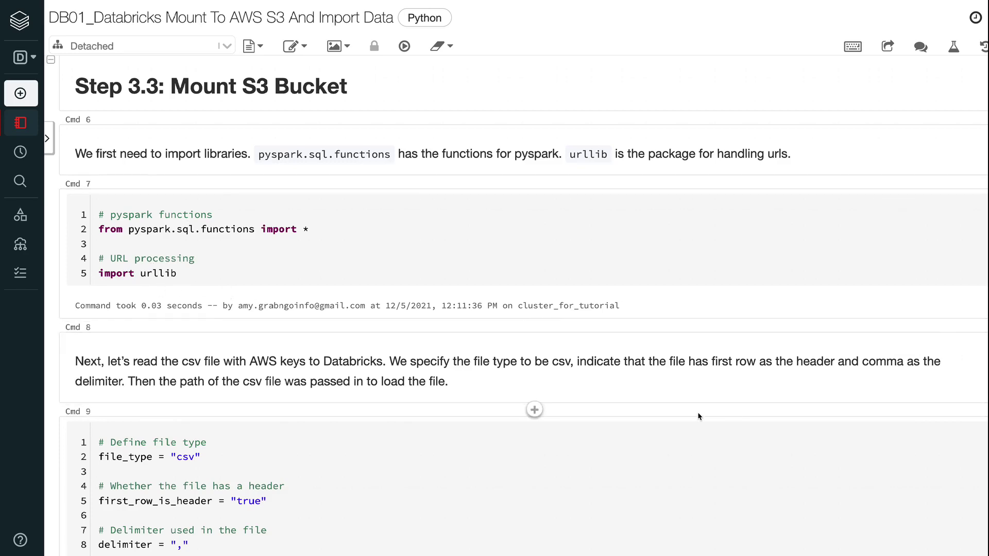
{"action": "scroll", "coordinate": [698, 416], "scroll_direction": "down", "scroll_amount": 3}
{"action": "scroll", "coordinate": [698, 417], "scroll_direction": "down", "scroll_amount": 2}
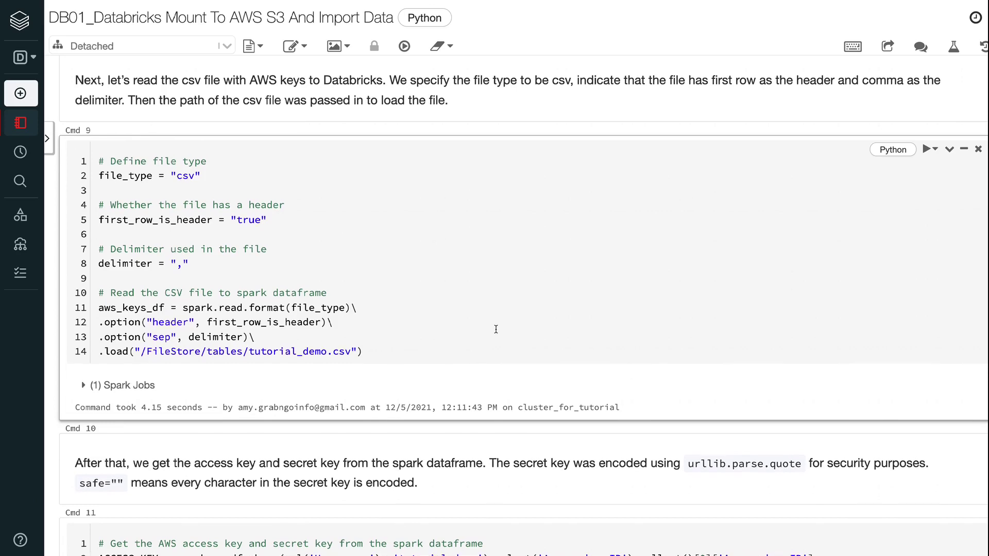
{"action": "scroll", "coordinate": [497, 329], "scroll_direction": "down", "scroll_amount": 1}
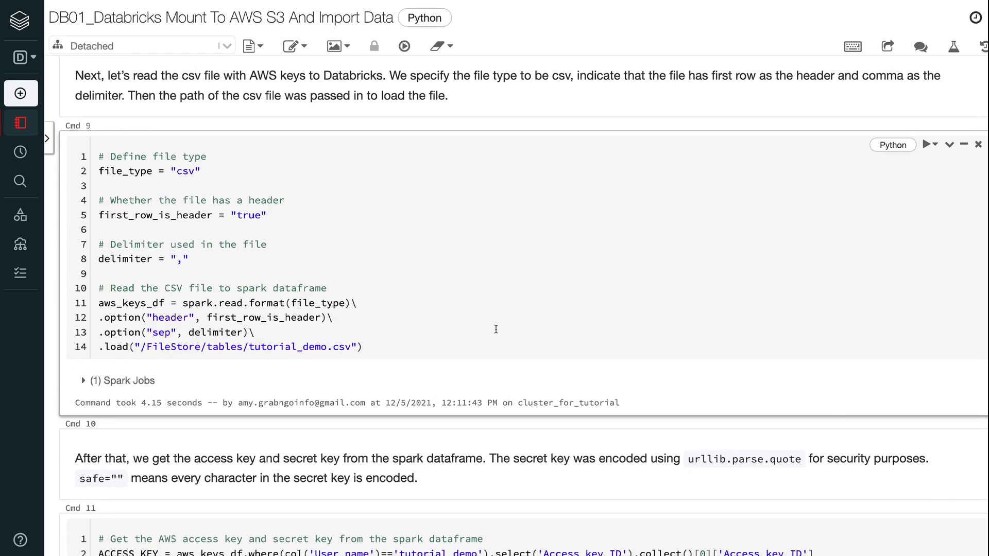
{"action": "scroll", "coordinate": [496, 330], "scroll_direction": "down", "scroll_amount": 1}
{"action": "scroll", "coordinate": [496, 329], "scroll_direction": "down", "scroll_amount": 3}
{"action": "scroll", "coordinate": [496, 329], "scroll_direction": "down", "scroll_amount": 2}
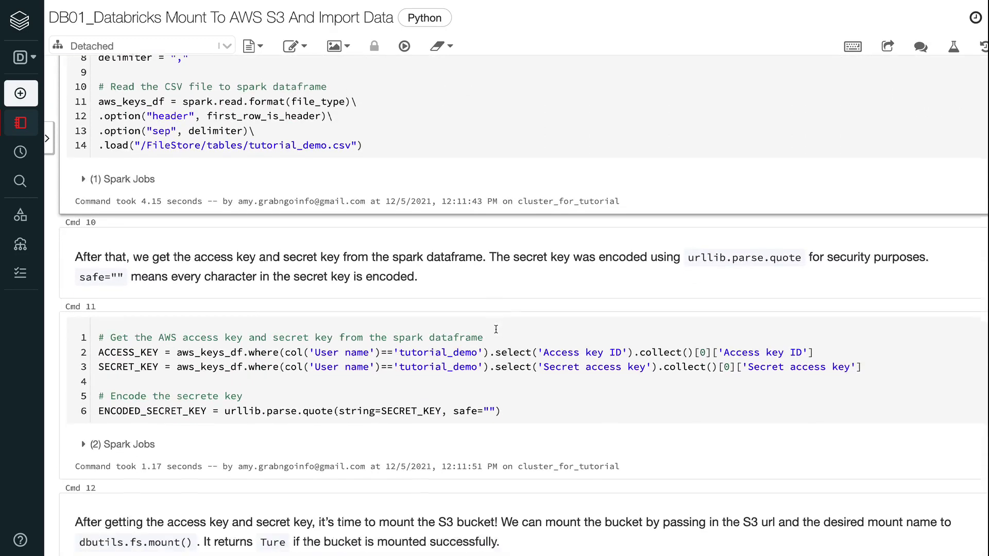
{"action": "scroll", "coordinate": [496, 329], "scroll_direction": "down", "scroll_amount": 3}
{"action": "scroll", "coordinate": [496, 329], "scroll_direction": "down", "scroll_amount": 2}
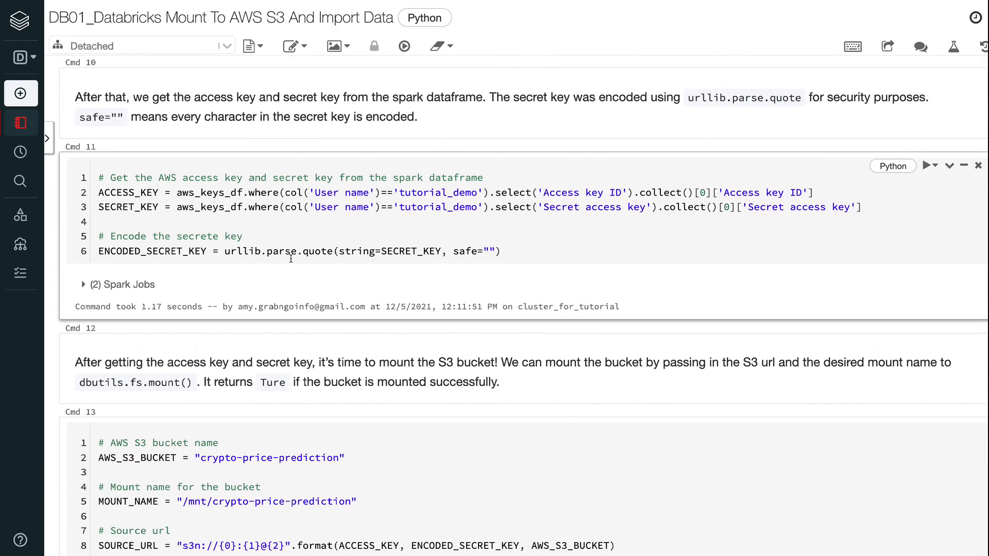
{"action": "mouse_move", "coordinate": [495, 371]}
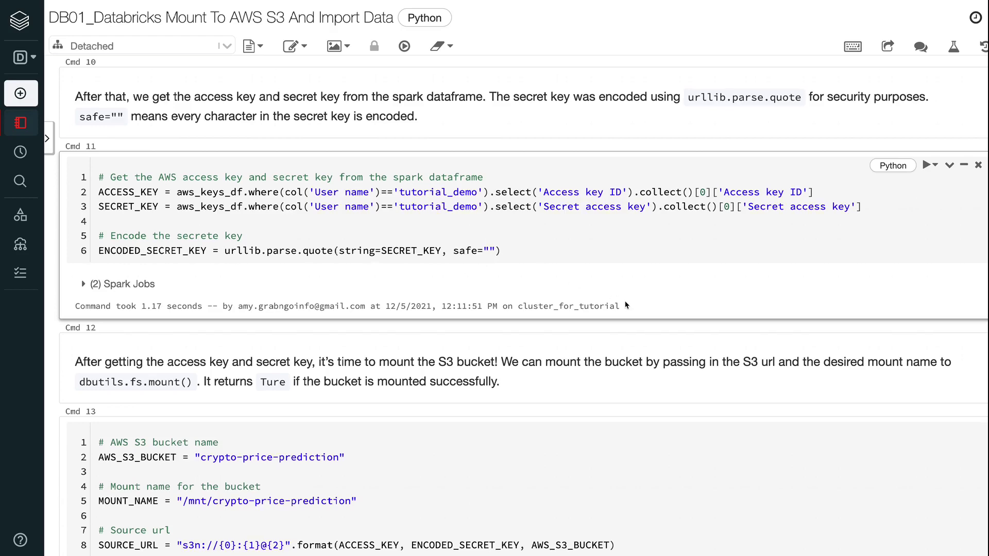
{"action": "scroll", "coordinate": [626, 304], "scroll_direction": "down", "scroll_amount": 5}
{"action": "scroll", "coordinate": [626, 304], "scroll_direction": "down", "scroll_amount": 1}
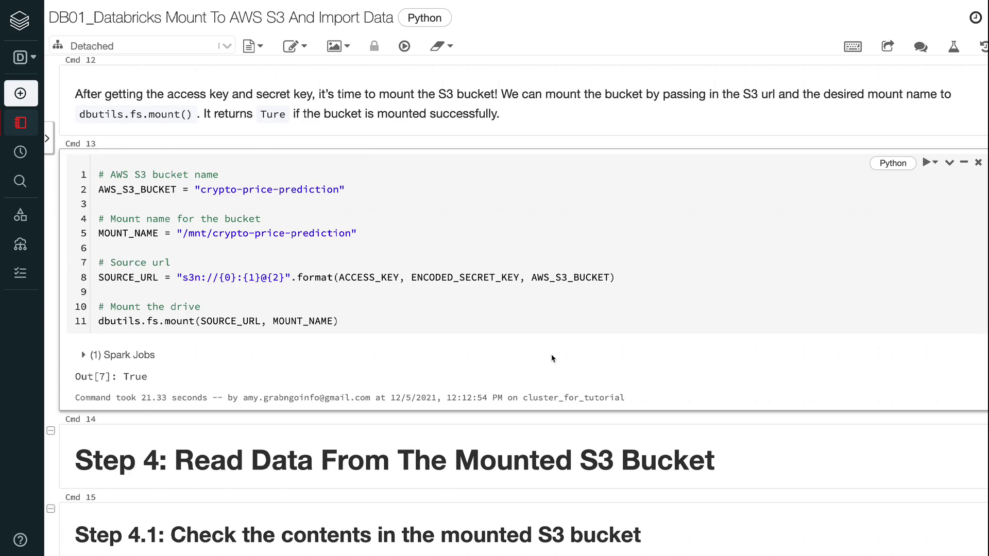
{"action": "scroll", "coordinate": [552, 358], "scroll_direction": "down", "scroll_amount": 3}
{"action": "scroll", "coordinate": [552, 358], "scroll_direction": "down", "scroll_amount": 2}
{"action": "scroll", "coordinate": [552, 358], "scroll_direction": "down", "scroll_amount": 2}
{"action": "scroll", "coordinate": [553, 358], "scroll_direction": "down", "scroll_amount": 1}
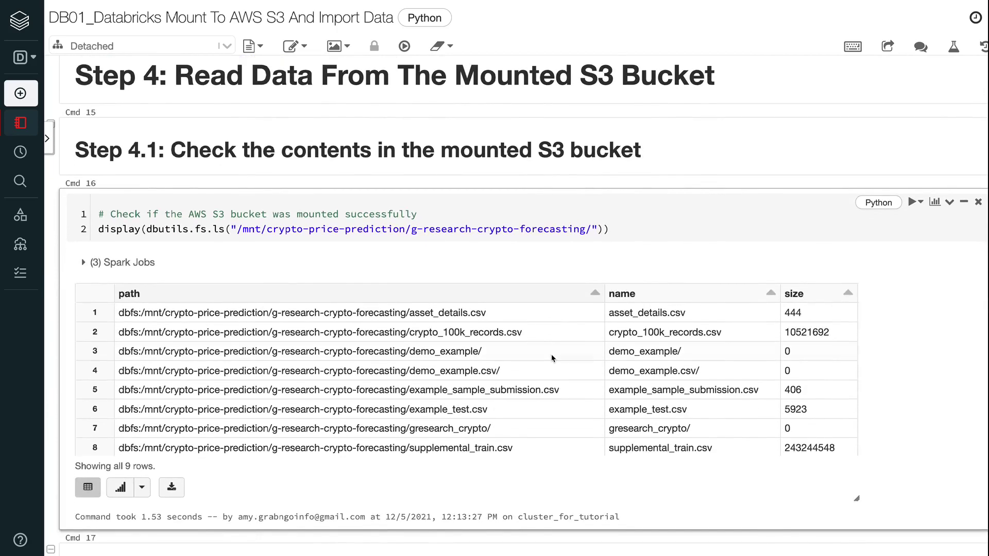
{"action": "scroll", "coordinate": [551, 358], "scroll_direction": "down", "scroll_amount": 1}
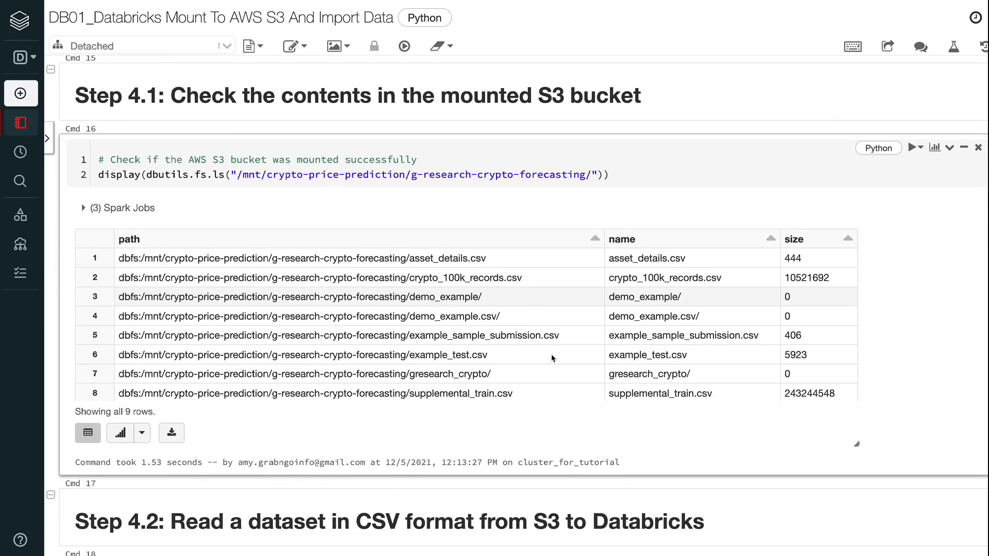
{"action": "scroll", "coordinate": [552, 358], "scroll_direction": "down", "scroll_amount": 4}
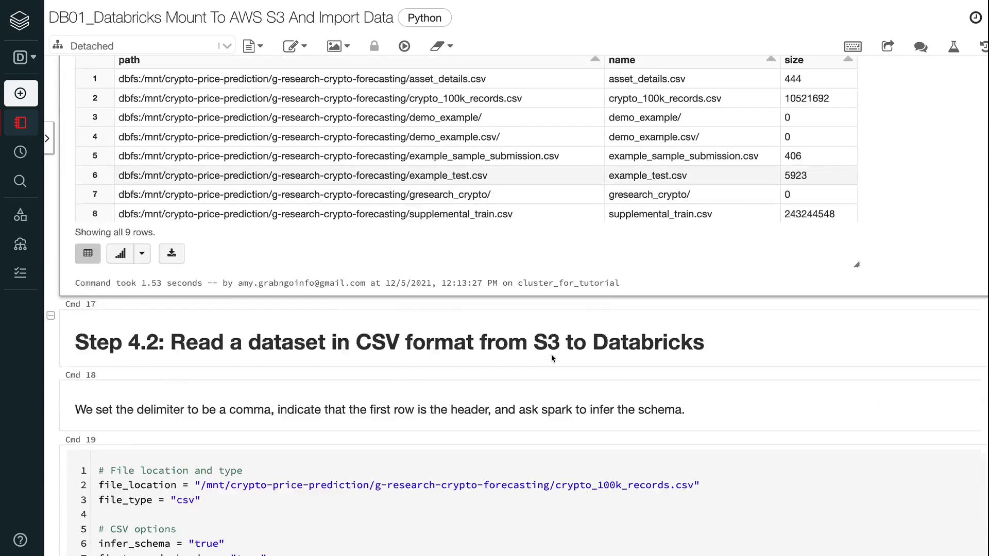
{"action": "scroll", "coordinate": [552, 358], "scroll_direction": "down", "scroll_amount": 3}
{"action": "scroll", "coordinate": [551, 358], "scroll_direction": "down", "scroll_amount": 2}
{"action": "scroll", "coordinate": [552, 356], "scroll_direction": "down", "scroll_amount": 1}
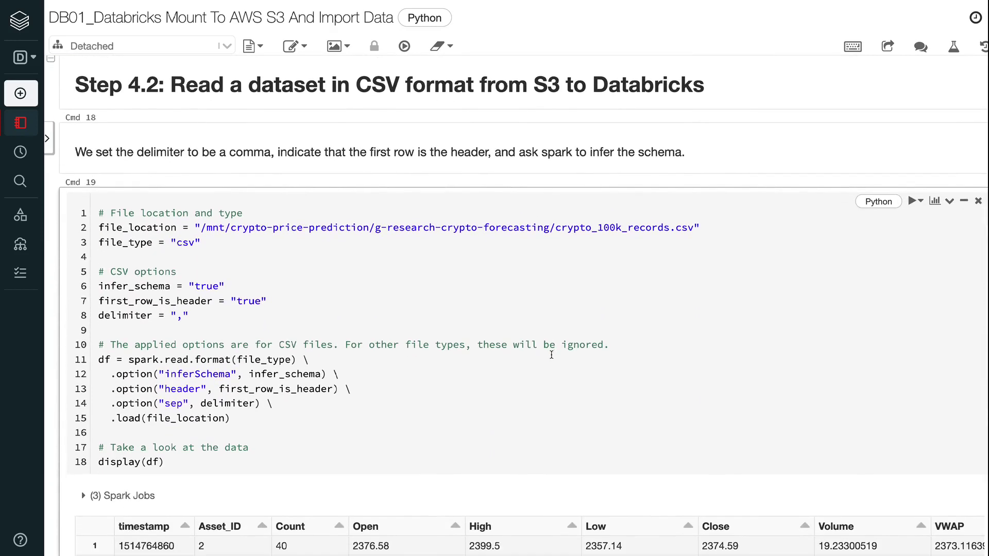
{"action": "scroll", "coordinate": [552, 356], "scroll_direction": "down", "scroll_amount": 1}
{"action": "scroll", "coordinate": [551, 355], "scroll_direction": "down", "scroll_amount": 2}
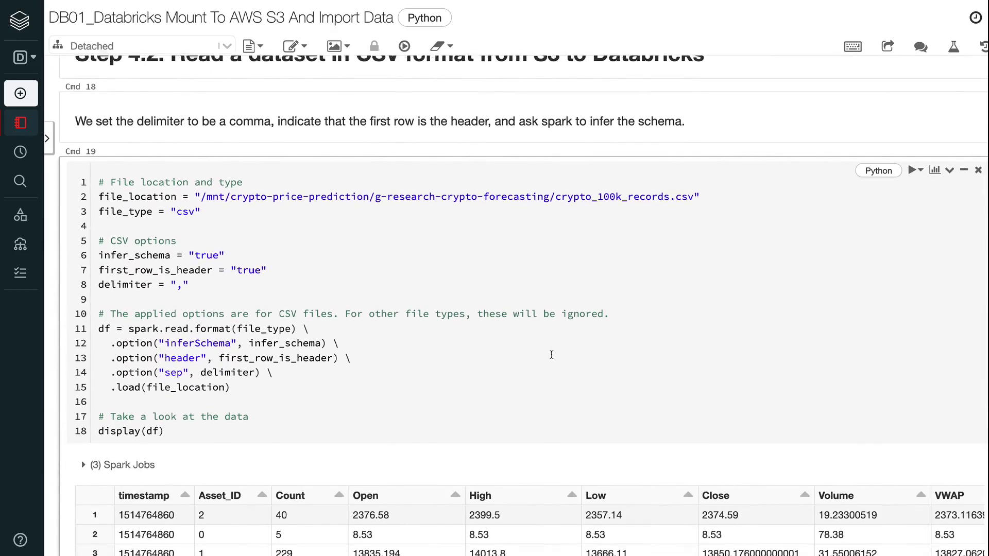
{"action": "scroll", "coordinate": [551, 355], "scroll_direction": "down", "scroll_amount": 3}
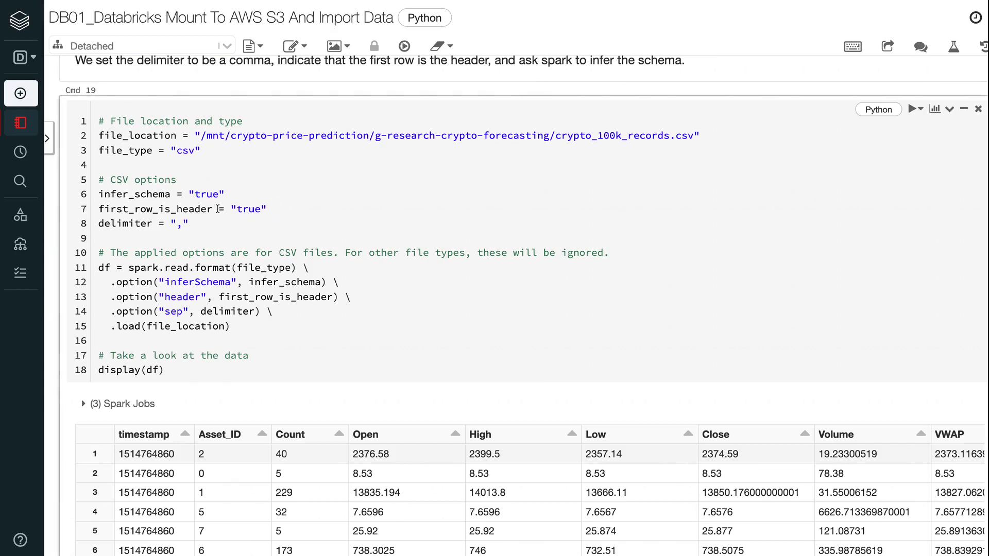
{"action": "scroll", "coordinate": [547, 385], "scroll_direction": "down", "scroll_amount": 3}
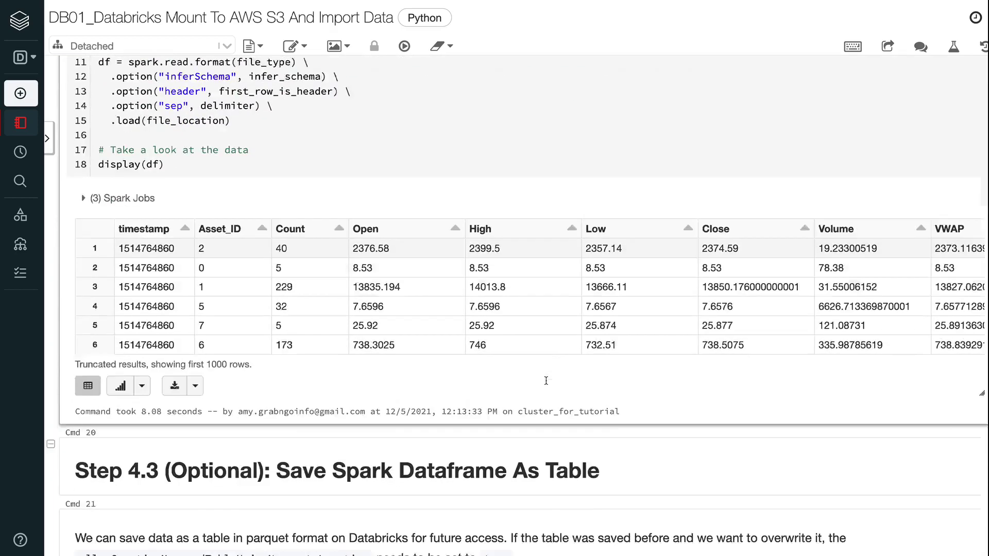
{"action": "scroll", "coordinate": [546, 384], "scroll_direction": "down", "scroll_amount": 2}
{"action": "scroll", "coordinate": [547, 384], "scroll_direction": "down", "scroll_amount": 2}
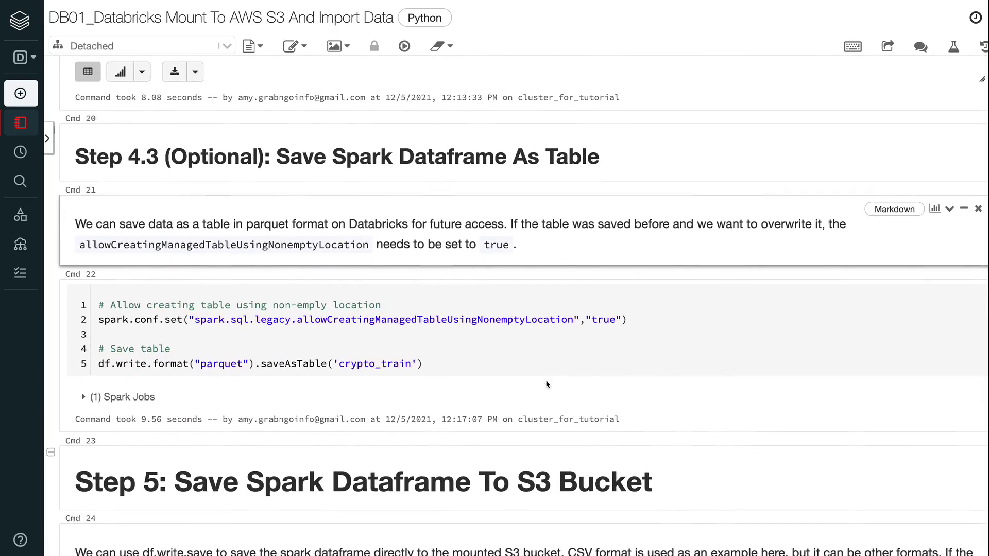
{"action": "scroll", "coordinate": [546, 385], "scroll_direction": "down", "scroll_amount": 1}
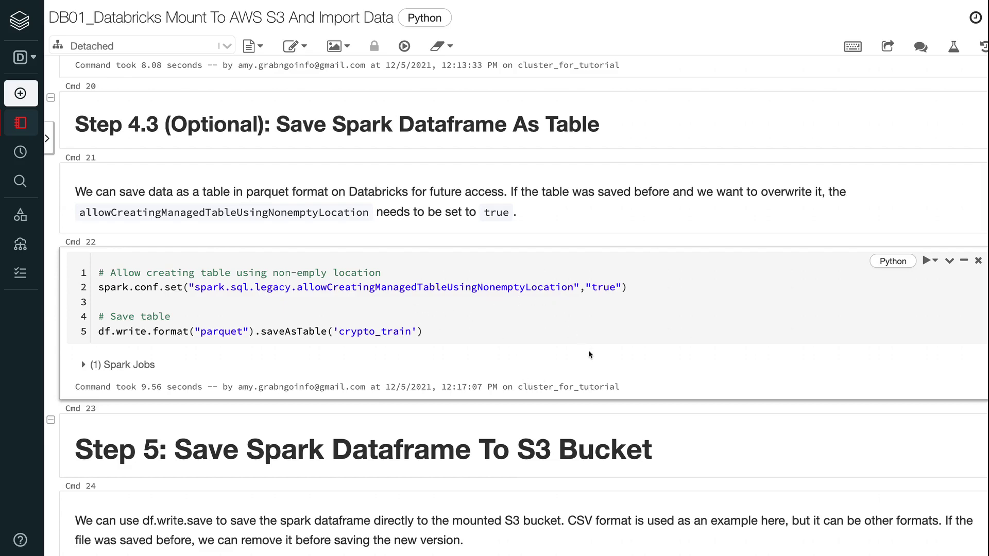
{"action": "scroll", "coordinate": [589, 354], "scroll_direction": "down", "scroll_amount": 3}
{"action": "scroll", "coordinate": [589, 354], "scroll_direction": "down", "scroll_amount": 3}
{"action": "scroll", "coordinate": [589, 352], "scroll_direction": "down", "scroll_amount": 1}
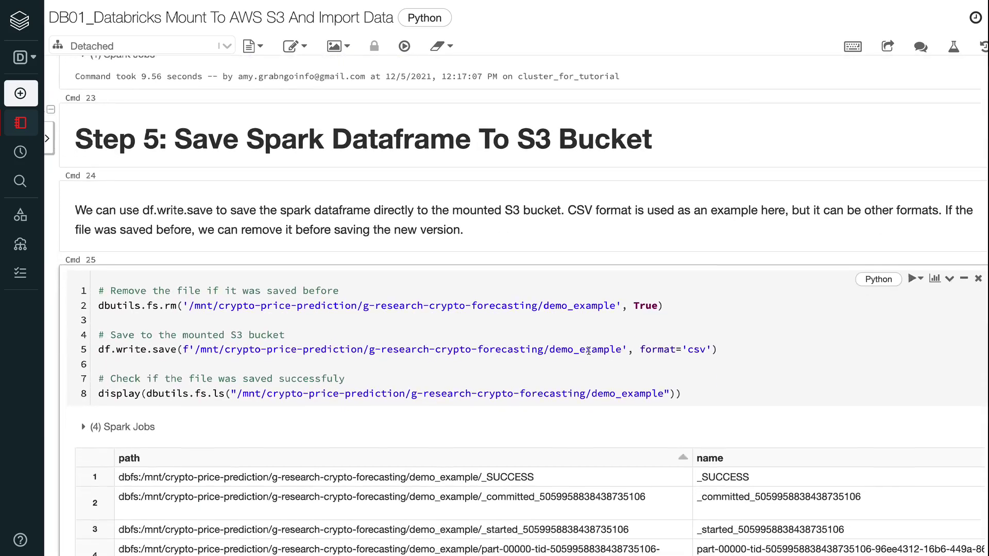
{"action": "scroll", "coordinate": [588, 351], "scroll_direction": "down", "scroll_amount": 1}
{"action": "scroll", "coordinate": [589, 351], "scroll_direction": "down", "scroll_amount": 1}
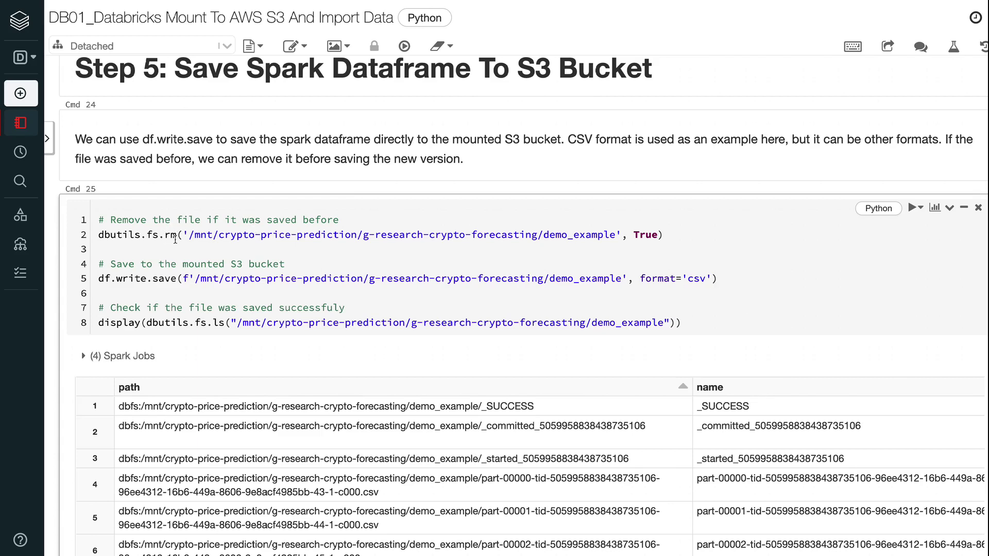
{"action": "scroll", "coordinate": [787, 318], "scroll_direction": "down", "scroll_amount": 5}
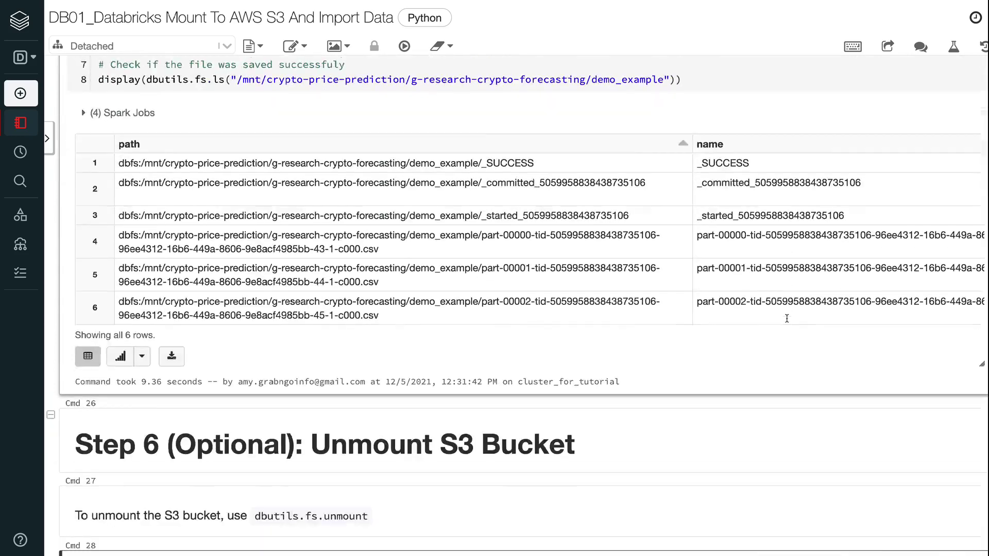
{"action": "scroll", "coordinate": [786, 318], "scroll_direction": "down", "scroll_amount": 3}
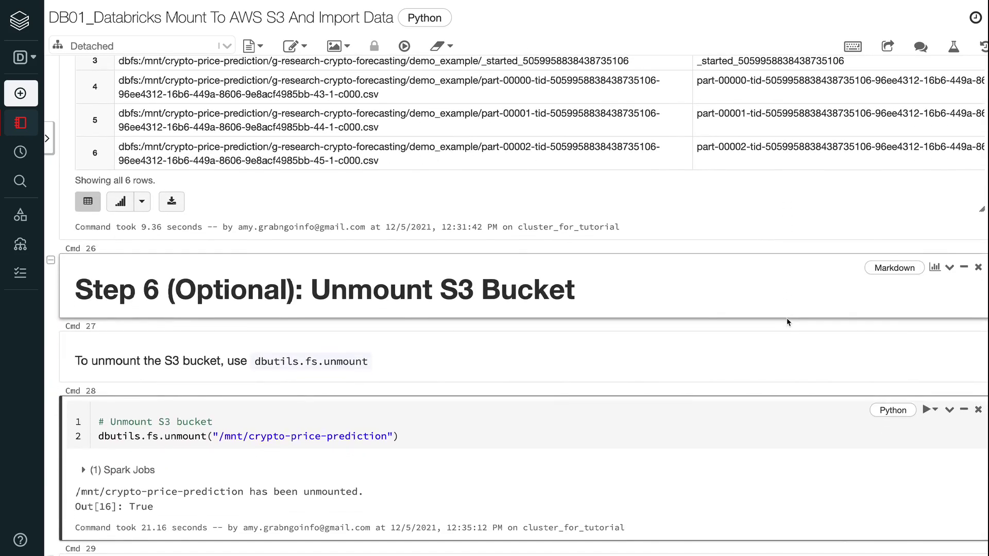
{"action": "scroll", "coordinate": [788, 319], "scroll_direction": "down", "scroll_amount": 4}
{"action": "scroll", "coordinate": [787, 322], "scroll_direction": "down", "scroll_amount": 1}
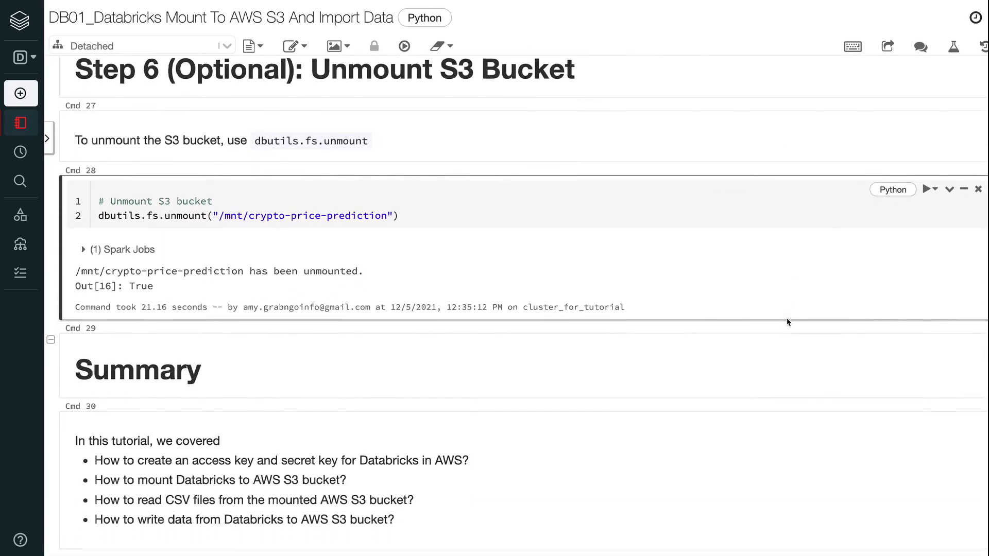
{"action": "scroll", "coordinate": [786, 323], "scroll_direction": "down", "scroll_amount": 1}
{"action": "scroll", "coordinate": [787, 322], "scroll_direction": "down", "scroll_amount": 1}
{"action": "scroll", "coordinate": [786, 322], "scroll_direction": "down", "scroll_amount": 1}
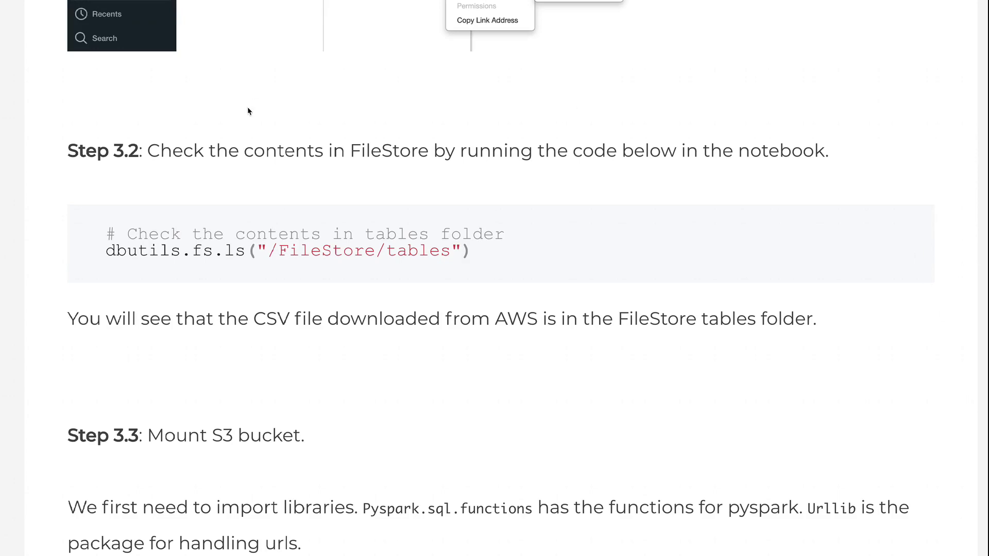
{"action": "scroll", "coordinate": [917, 260], "scroll_direction": "down", "scroll_amount": 2}
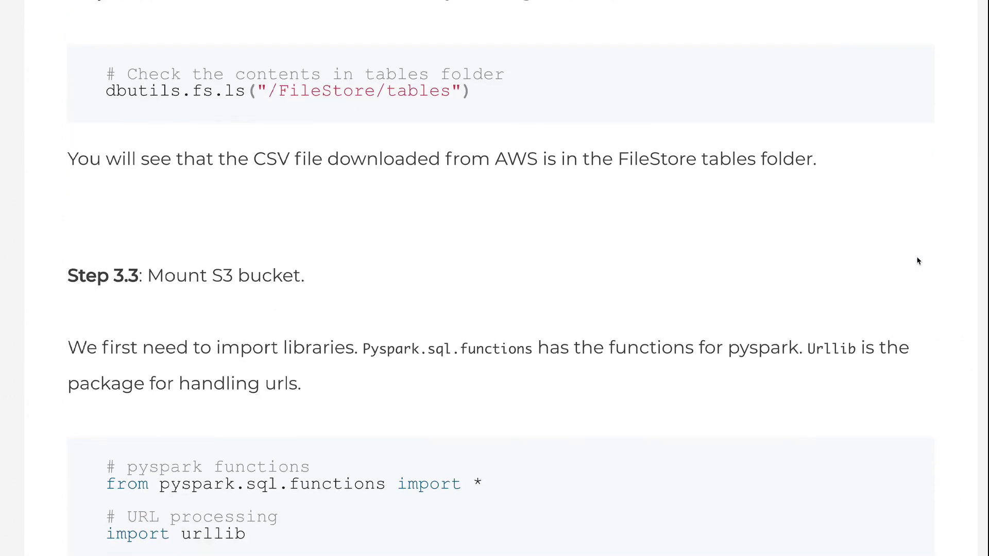
{"action": "scroll", "coordinate": [918, 260], "scroll_direction": "down", "scroll_amount": 2}
{"action": "scroll", "coordinate": [917, 260], "scroll_direction": "down", "scroll_amount": 6}
{"action": "scroll", "coordinate": [918, 260], "scroll_direction": "down", "scroll_amount": 6}
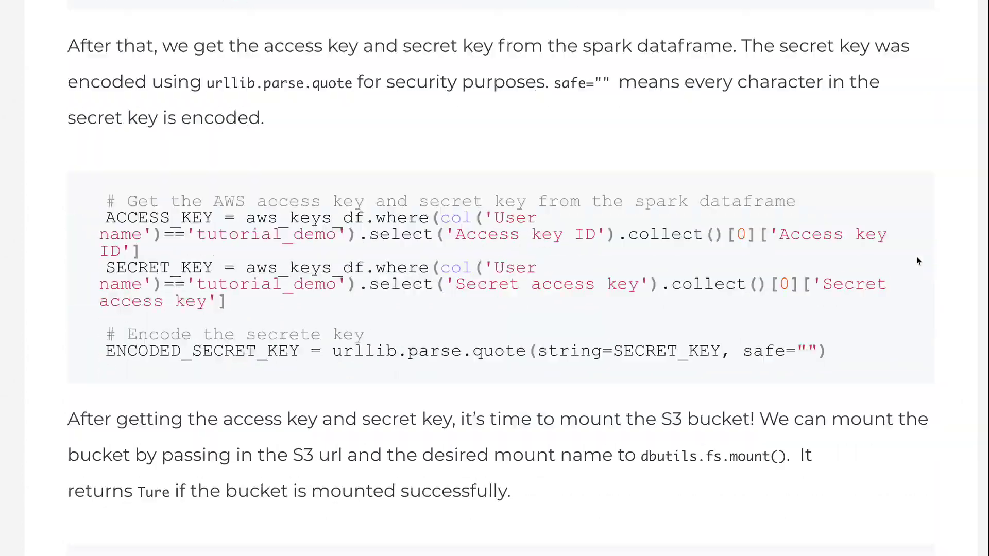
{"action": "scroll", "coordinate": [917, 257], "scroll_direction": "down", "scroll_amount": 2}
{"action": "scroll", "coordinate": [916, 257], "scroll_direction": "down", "scroll_amount": 4}
{"action": "scroll", "coordinate": [917, 259], "scroll_direction": "down", "scroll_amount": 3}
{"action": "scroll", "coordinate": [918, 259], "scroll_direction": "down", "scroll_amount": 4}
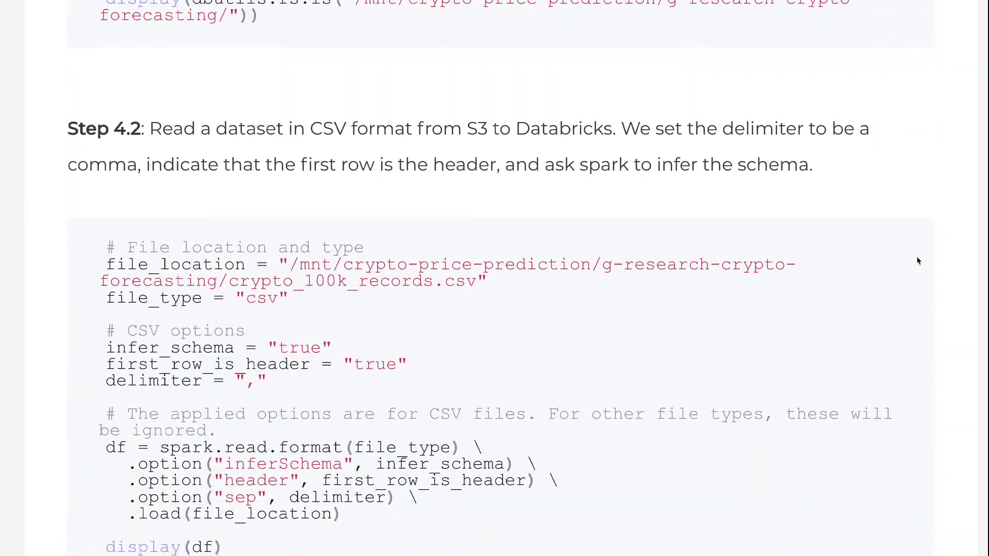
{"action": "scroll", "coordinate": [918, 262], "scroll_direction": "down", "scroll_amount": 6}
{"action": "scroll", "coordinate": [919, 261], "scroll_direction": "down", "scroll_amount": 5}
{"action": "scroll", "coordinate": [918, 261], "scroll_direction": "down", "scroll_amount": 5}
{"action": "scroll", "coordinate": [918, 261], "scroll_direction": "down", "scroll_amount": 4}
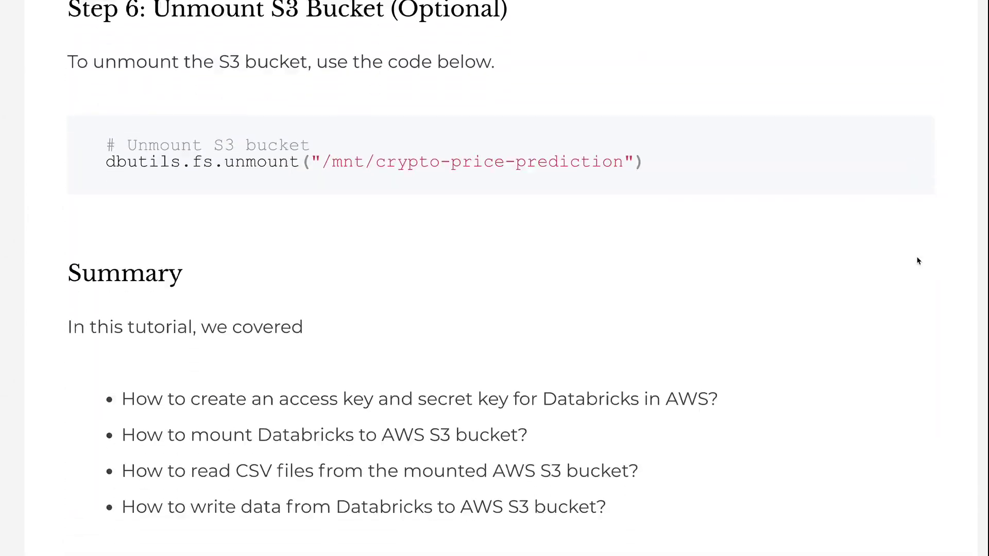
{"action": "scroll", "coordinate": [918, 261], "scroll_direction": "down", "scroll_amount": 4}
{"action": "scroll", "coordinate": [919, 262], "scroll_direction": "down", "scroll_amount": 1}
{"action": "scroll", "coordinate": [918, 261], "scroll_direction": "down", "scroll_amount": 2}
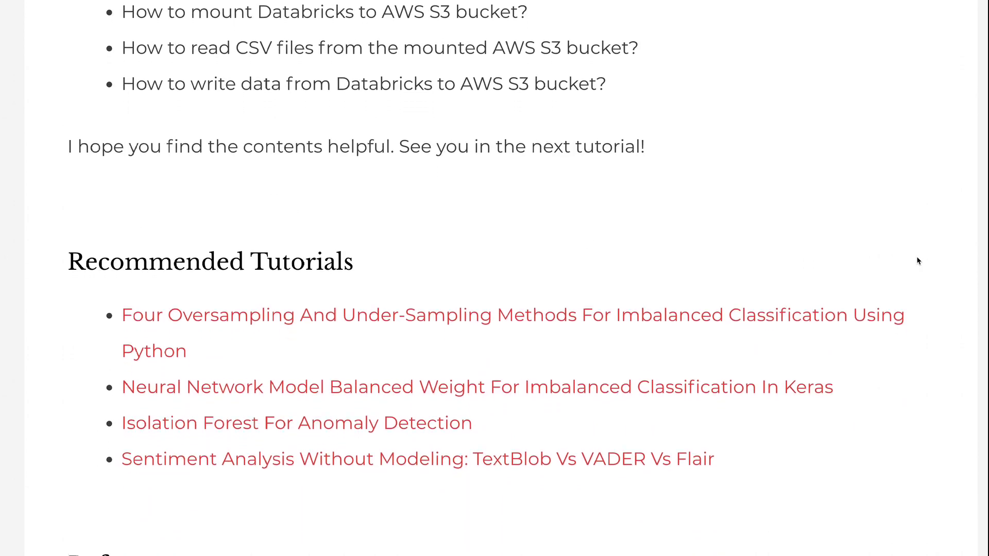